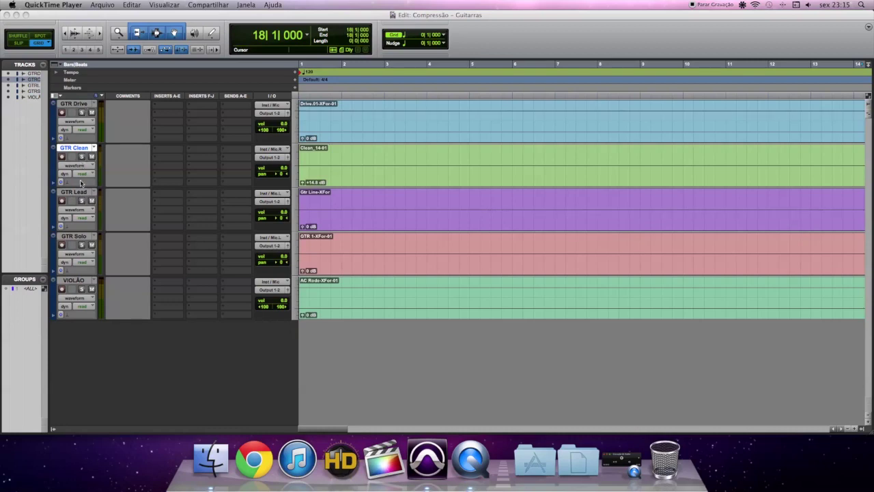
# Insert the CLA-3A compressor in the first insert slot of the GTR Drive track
pyautogui.hscroll(5, 345, 183)
pyautogui.hscroll(2, 345, 183)
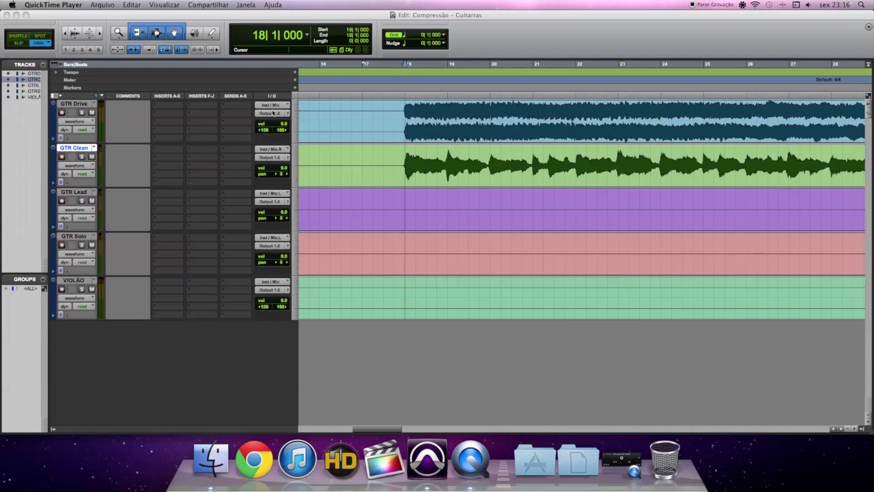
pyautogui.click(159, 107)
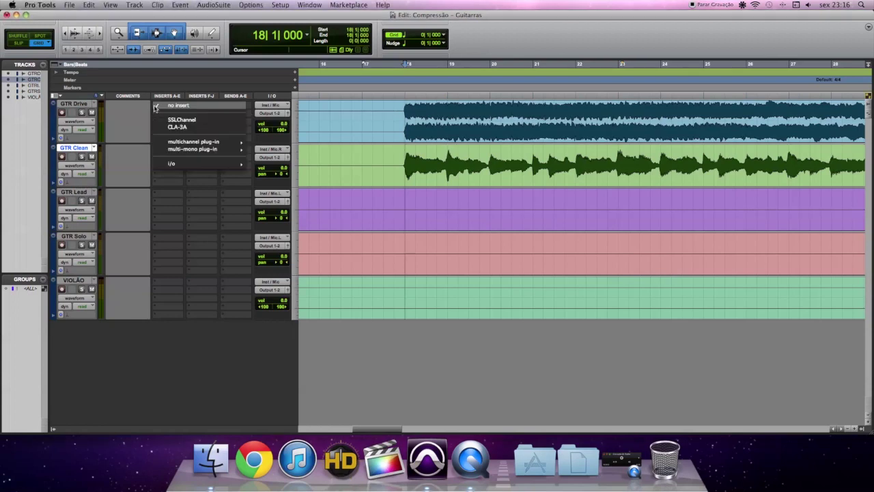
pyautogui.click(180, 130)
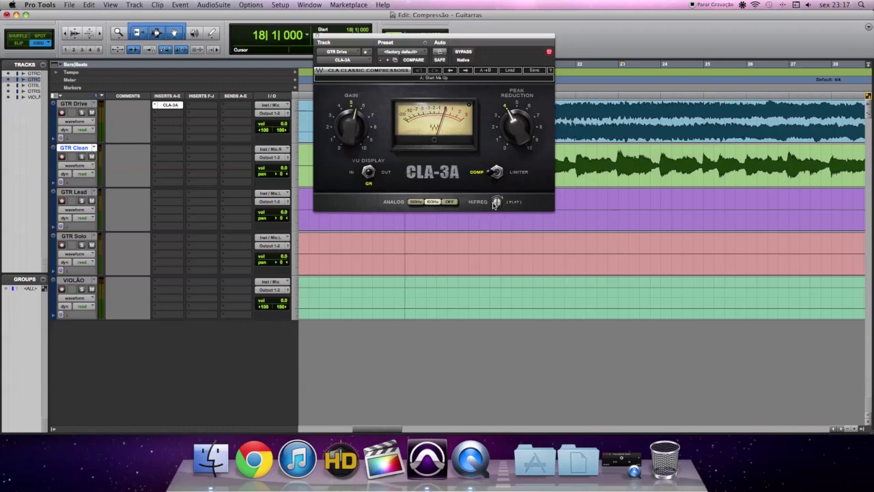
# Try out the CLA-3A's HiFreq control by turning it away from flat and back
pyautogui.moveTo(497, 203); pyautogui.dragTo(503, 207)
pyautogui.moveTo(499, 204)
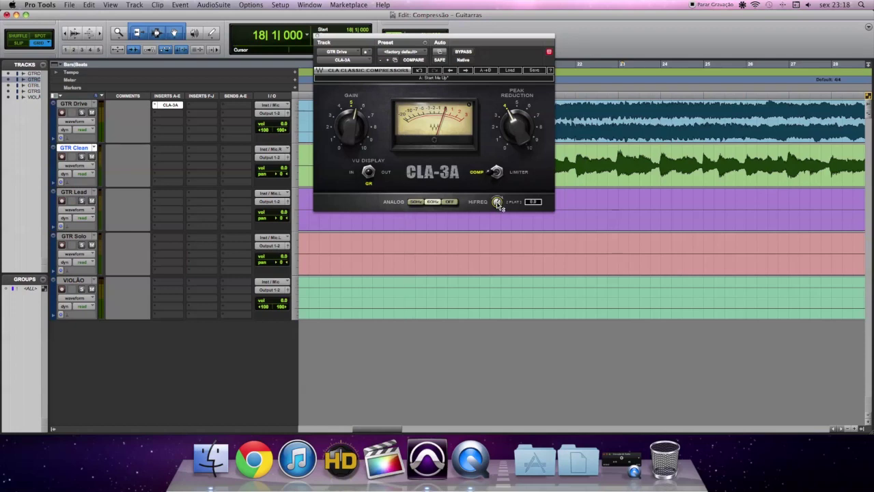
pyautogui.moveTo(497, 202); pyautogui.dragTo(497, 199)
pyautogui.moveTo(497, 202); pyautogui.dragTo(497, 198)
pyautogui.moveTo(497, 201); pyautogui.dragTo(497, 206)
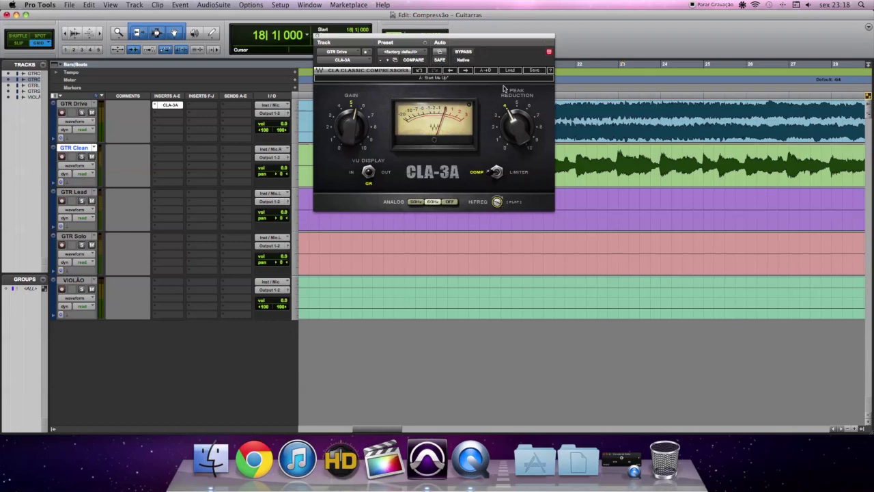
# Load the Electric Guitar factory preset in the CLA-3A and solo the GTR Drive track
pyautogui.click(510, 71)
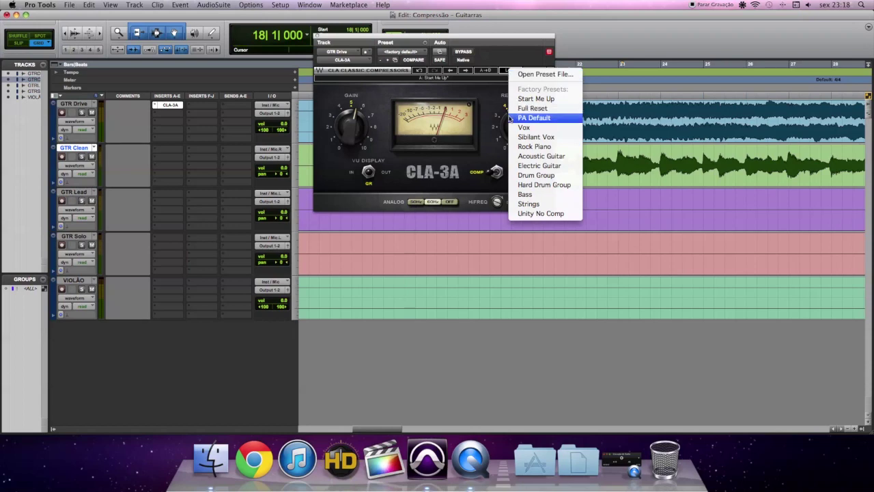
pyautogui.click(531, 166)
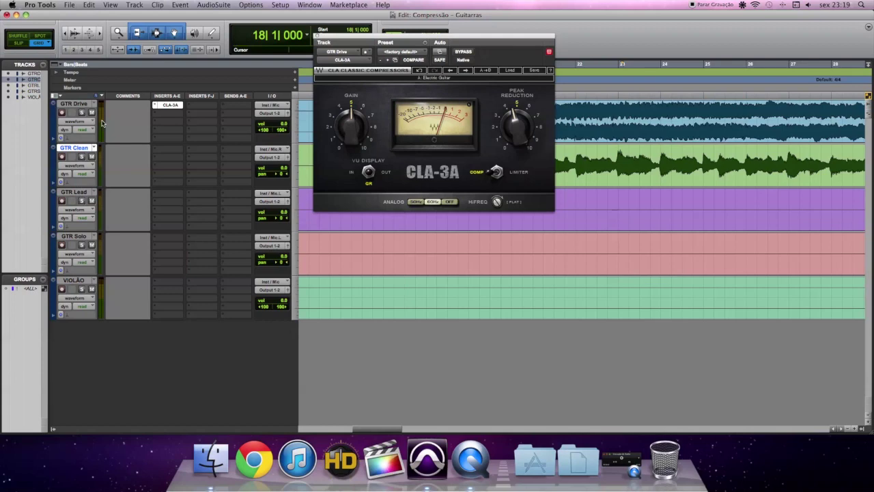
pyautogui.click(82, 111)
# Place the playback start at bar 34 and audition the passage with the CLA-3A window clear of the waveform
pyautogui.moveTo(431, 39); pyautogui.dragTo(436, 138)
pyautogui.hscroll(10, 489, 89)
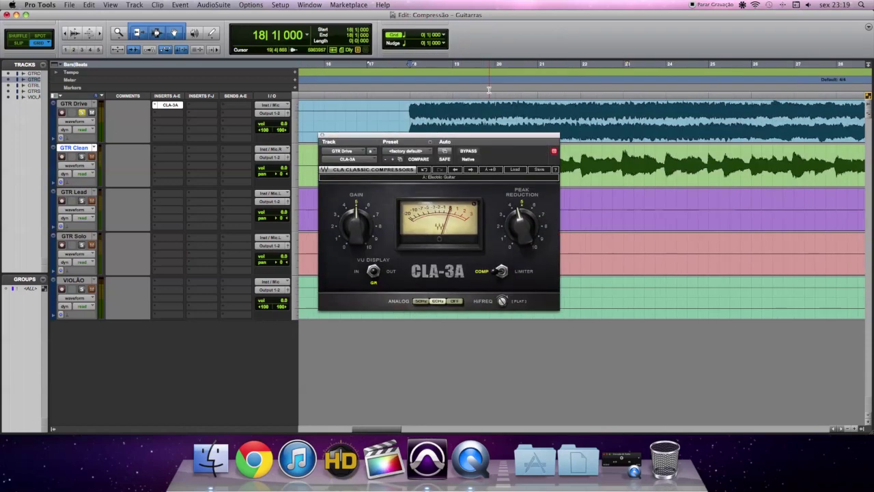
pyautogui.click(597, 65)
pyautogui.hscroll(4, 587, 102)
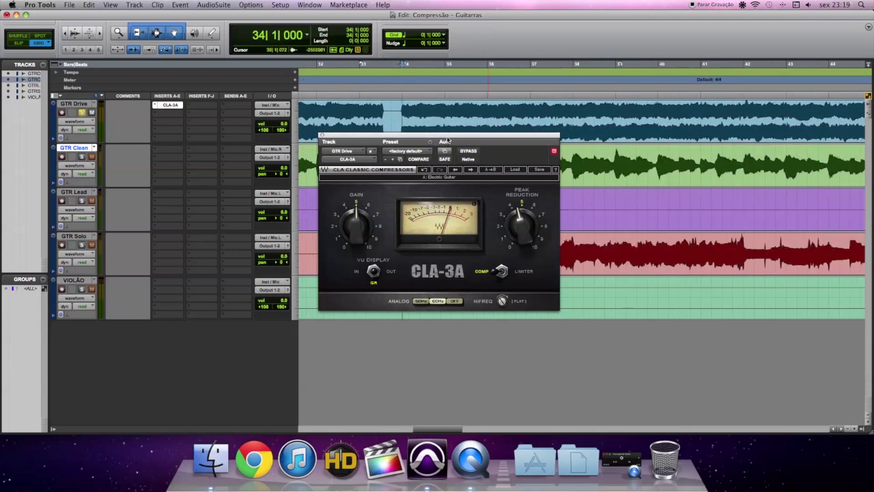
pyautogui.moveTo(445, 140); pyautogui.dragTo(445, 124)
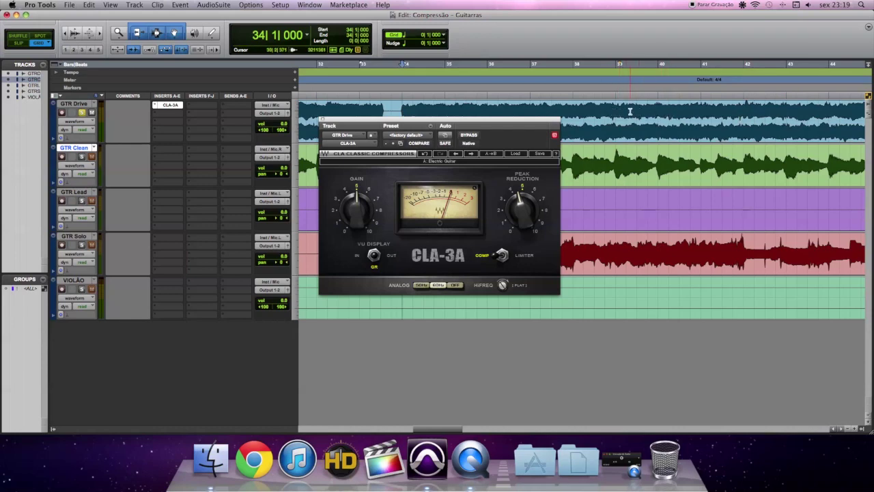
pyautogui.moveTo(545, 120); pyautogui.dragTo(621, 148)
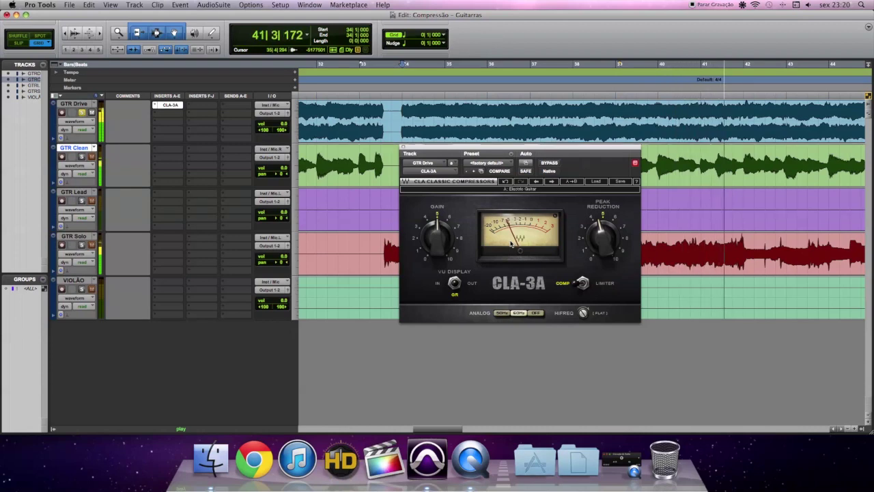
pyautogui.press('space')
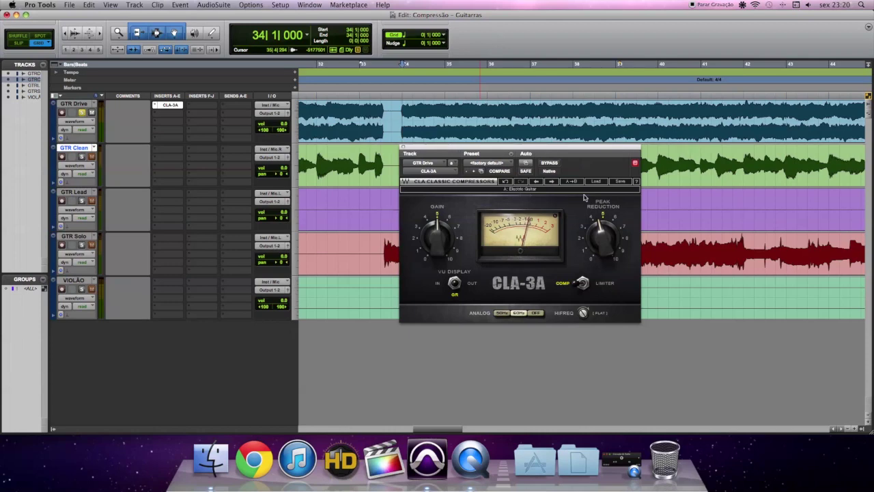
# Reselect the Electric Guitar preset and lower Peak Reduction to about 2 and Gain to about 3
pyautogui.click(596, 181)
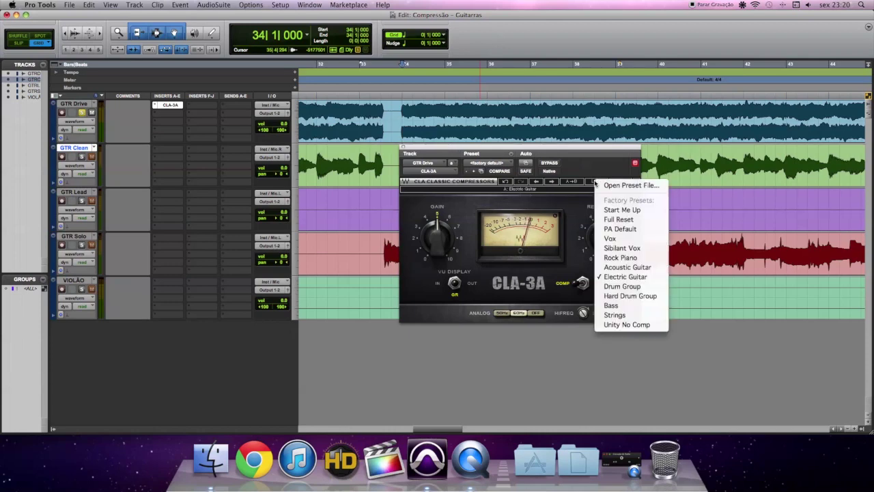
pyautogui.click(622, 277)
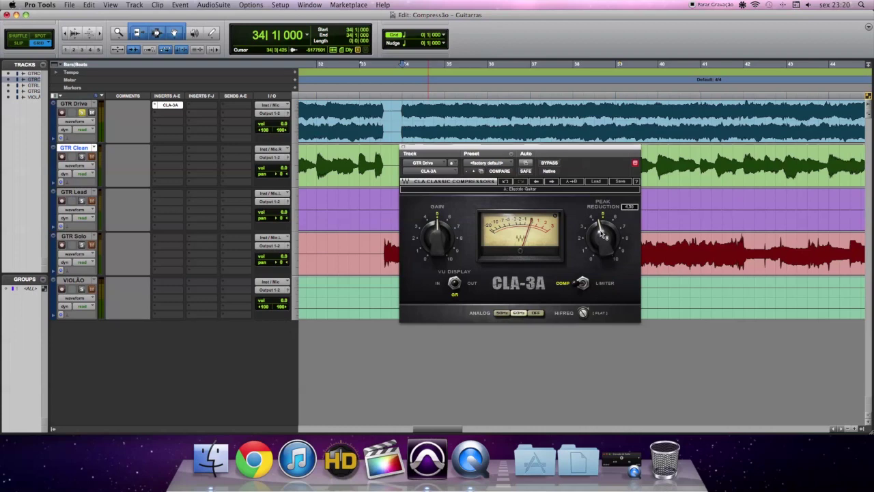
pyautogui.click(602, 233)
pyautogui.moveTo(602, 234); pyautogui.dragTo(602, 243)
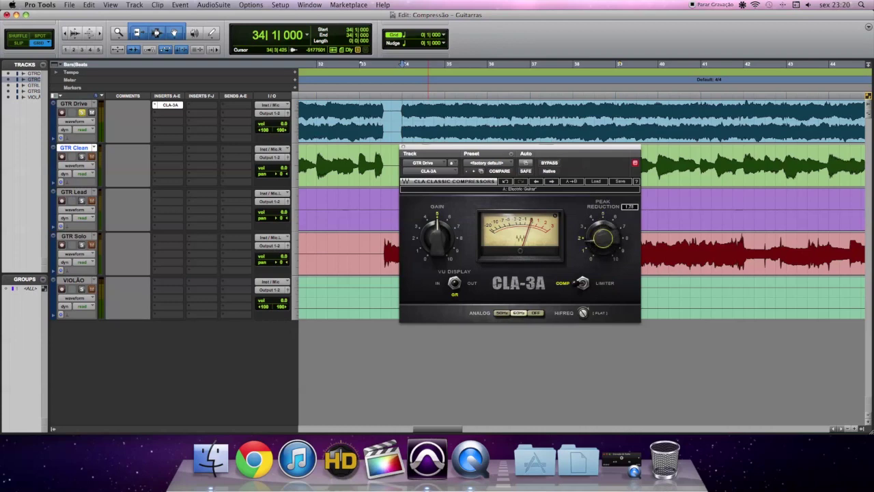
pyautogui.moveTo(437, 237)
pyautogui.mouseDown()
pyautogui.moveTo(437, 219)
pyautogui.moveTo(439, 230)
pyautogui.mouseUp()
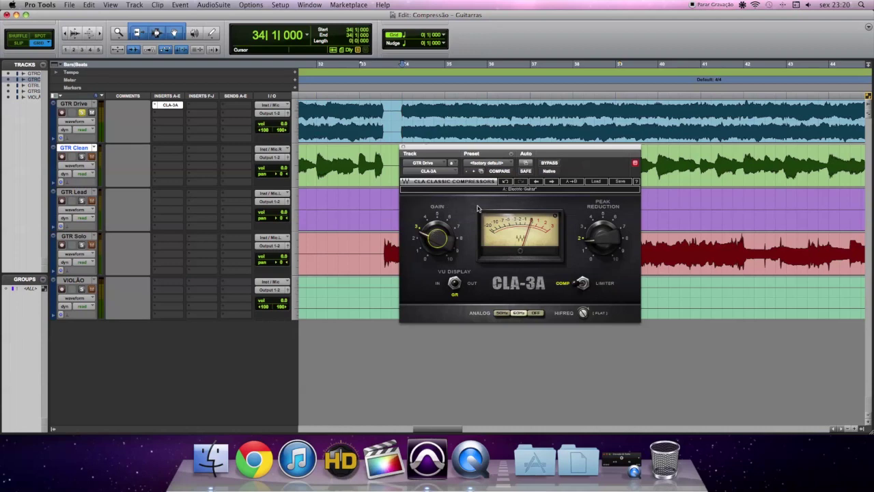
# Play the passage from bar 34 and set the CLA-3A's Peak Reduction to about 4.40
pyautogui.press('space')
pyautogui.moveTo(600, 243); pyautogui.dragTo(600, 226)
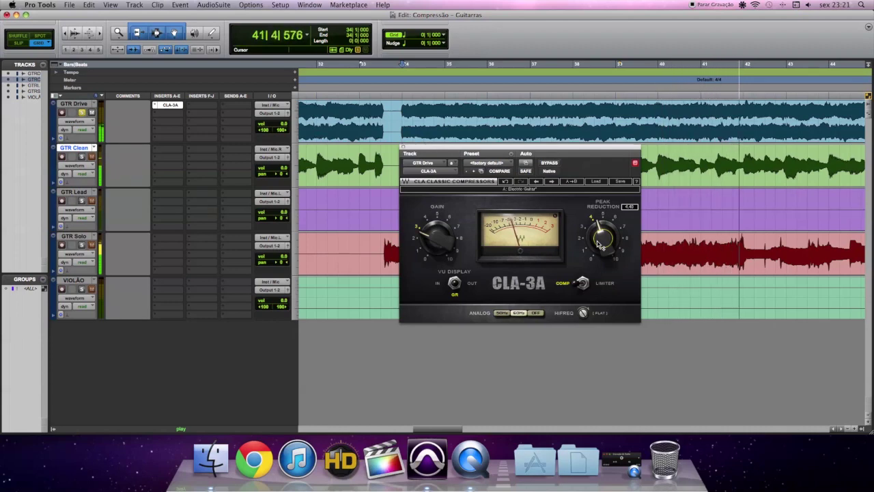
pyautogui.press('space')
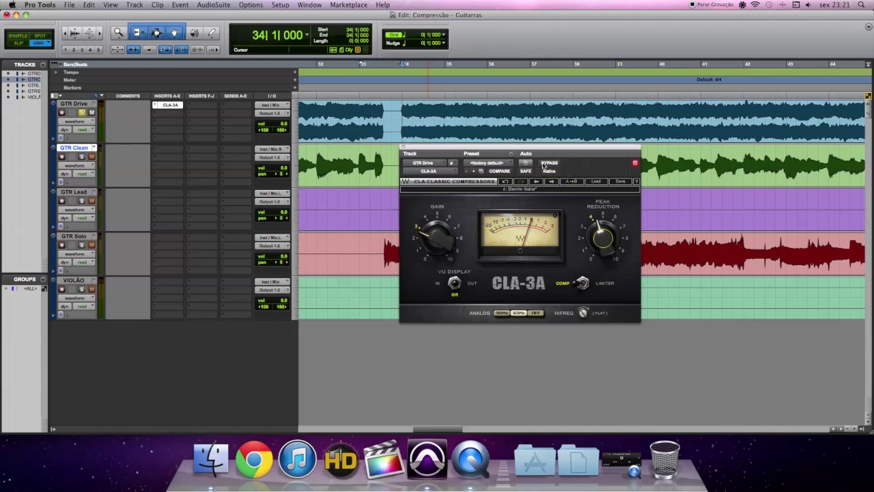
# Compare the drive guitar with the CLA-3A bypassed and active over the start of bar 34
pyautogui.click(543, 164)
pyautogui.press('space')
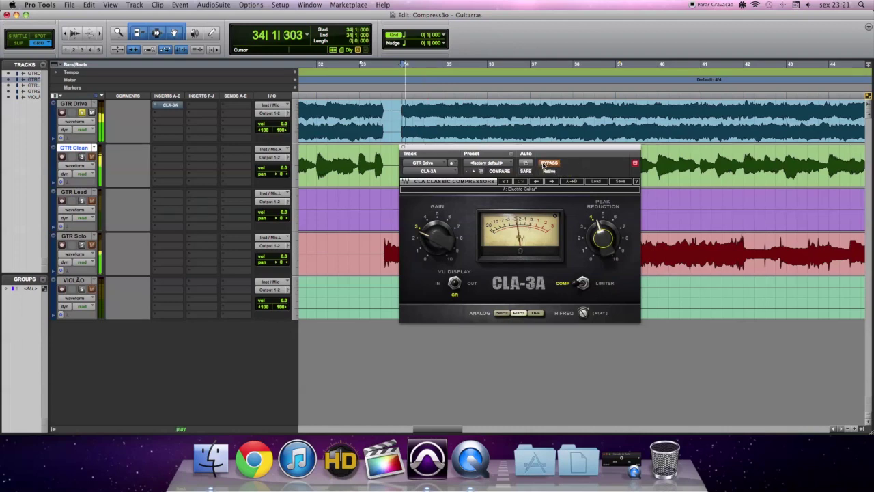
pyautogui.click(544, 163)
pyautogui.press('space')
pyautogui.press('space')
pyautogui.press('space')
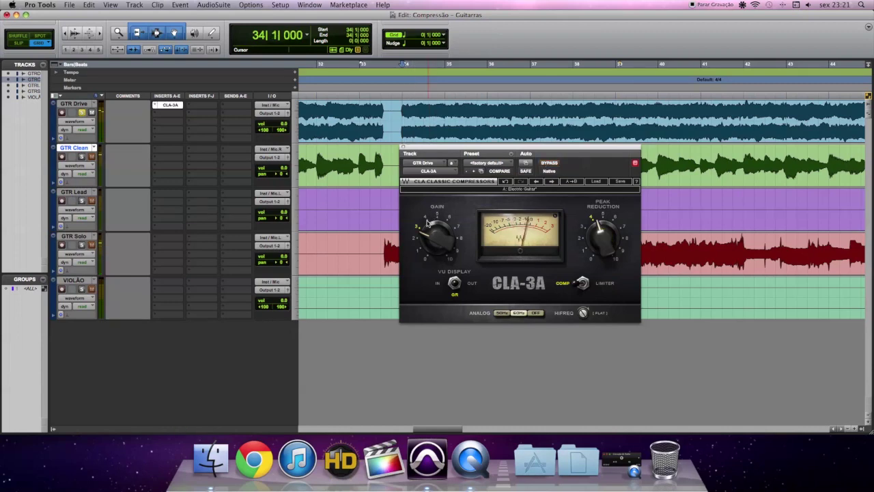
# Raise the CLA-3A's Gain to about 4 and compare its level against the bypassed signal
pyautogui.press('space')
pyautogui.press('space')
pyautogui.click(546, 163)
pyautogui.press('space')
pyautogui.click(546, 164)
pyautogui.press('space')
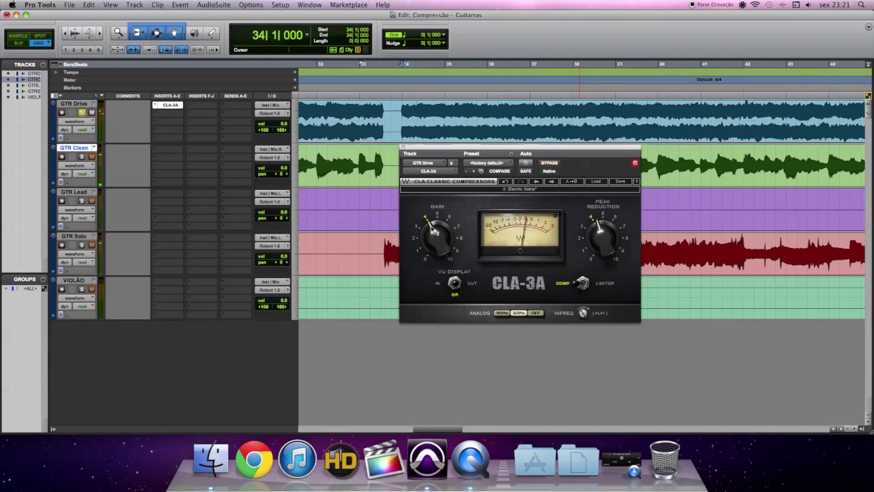
# Raise the CLA-3A's Gain to about 5 and compare the compressed and bypassed guitar during playback
pyautogui.press('space')
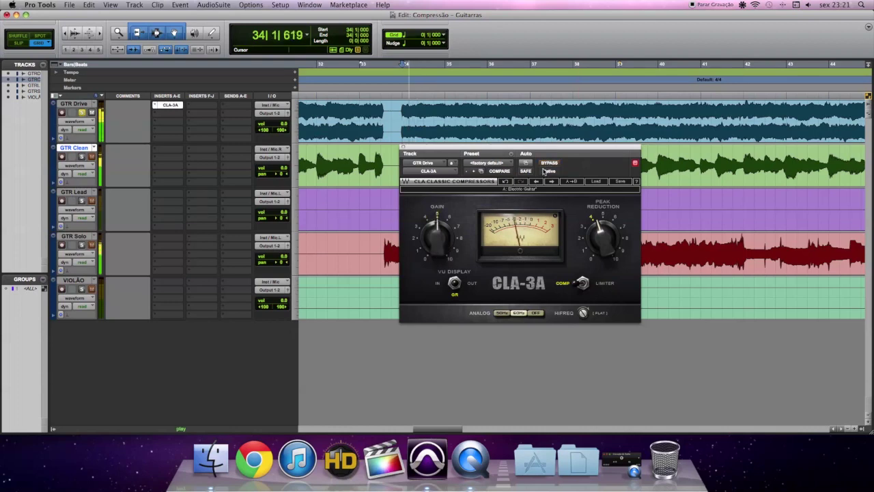
pyautogui.press('space')
pyautogui.click(547, 164)
pyautogui.press('space')
pyautogui.press('space')
pyautogui.press('space')
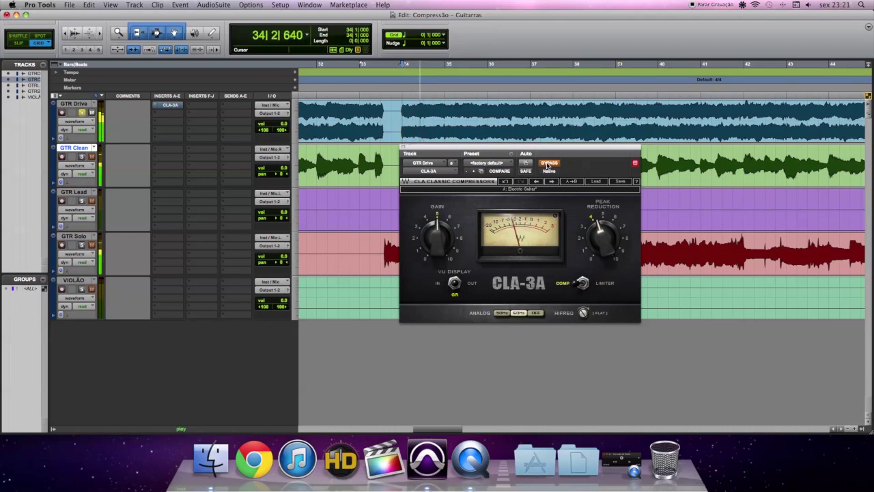
pyautogui.click(547, 164)
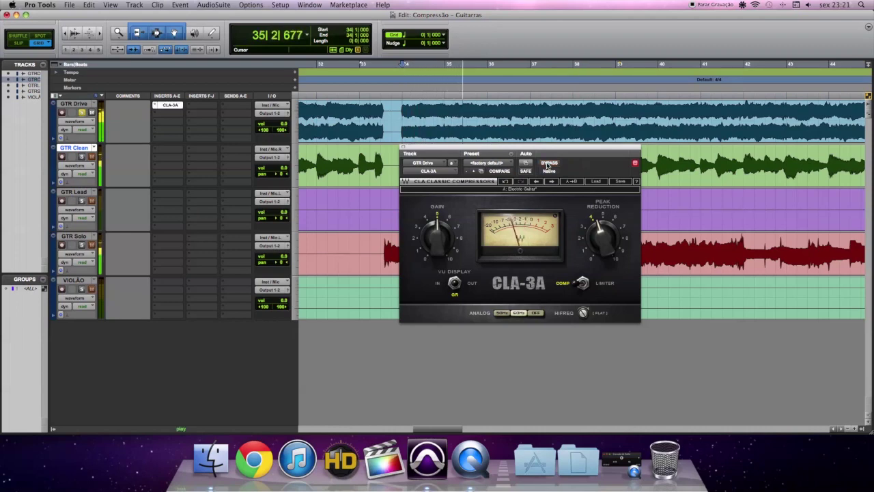
pyautogui.click(547, 164)
pyautogui.click(547, 163)
# Fine-tune the CLA-3A's Gain to about 5.14 while toggling bypass to match the levels
pyautogui.moveTo(437, 237)
pyautogui.moveTo(437, 236); pyautogui.dragTo(437, 235)
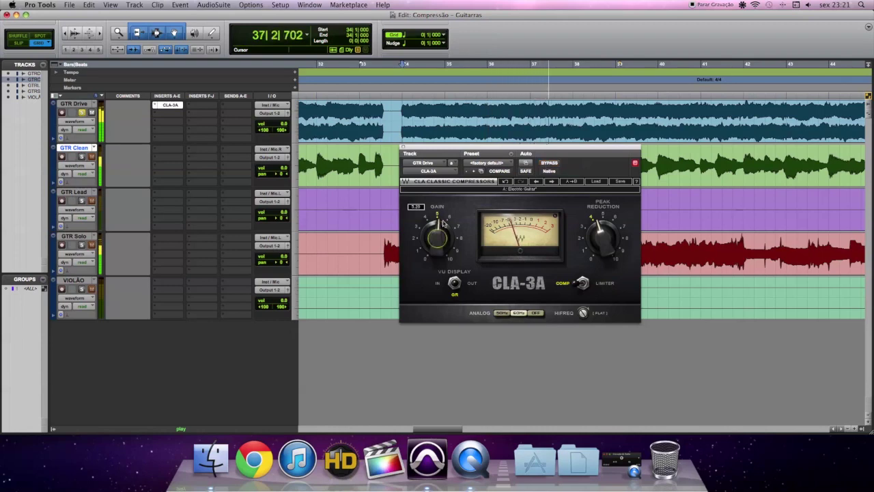
pyautogui.click(547, 163)
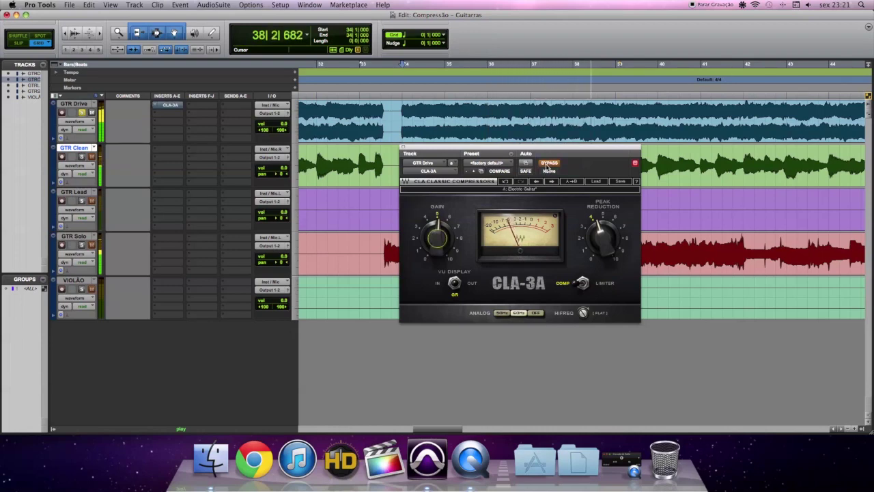
pyautogui.click(547, 164)
pyautogui.moveTo(444, 228)
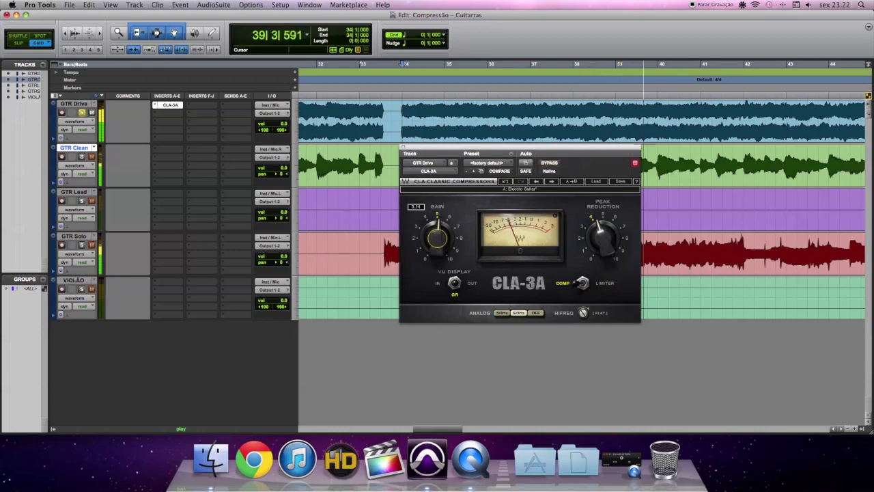
pyautogui.click(547, 164)
pyautogui.click(547, 164)
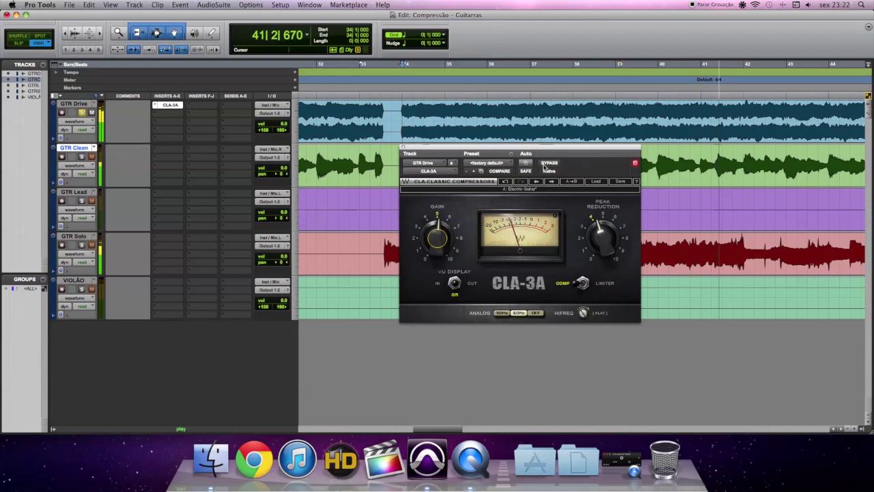
pyautogui.click(545, 165)
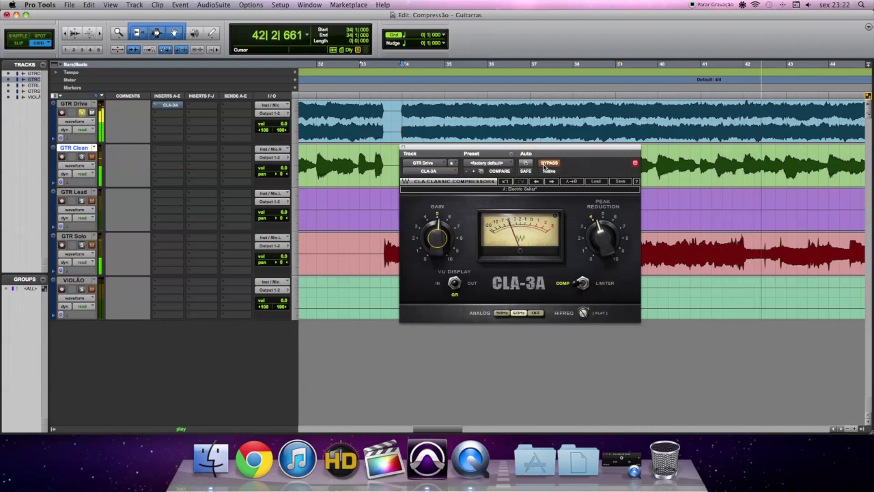
pyautogui.click(545, 164)
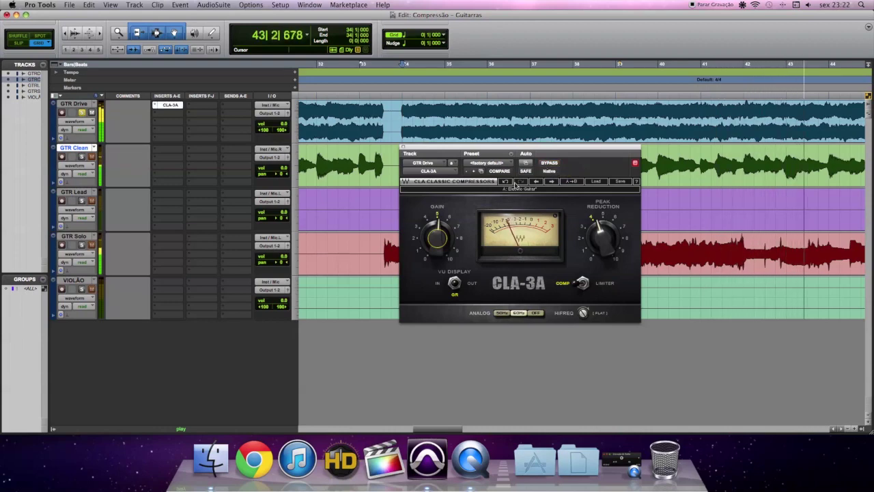
# Replay the passage from bar 34 against bypass and trim the CLA-3A's Gain to about 5.09
pyautogui.press('space')
pyautogui.press('space')
pyautogui.press('space')
pyautogui.click(550, 165)
pyautogui.press('space')
pyautogui.click(549, 165)
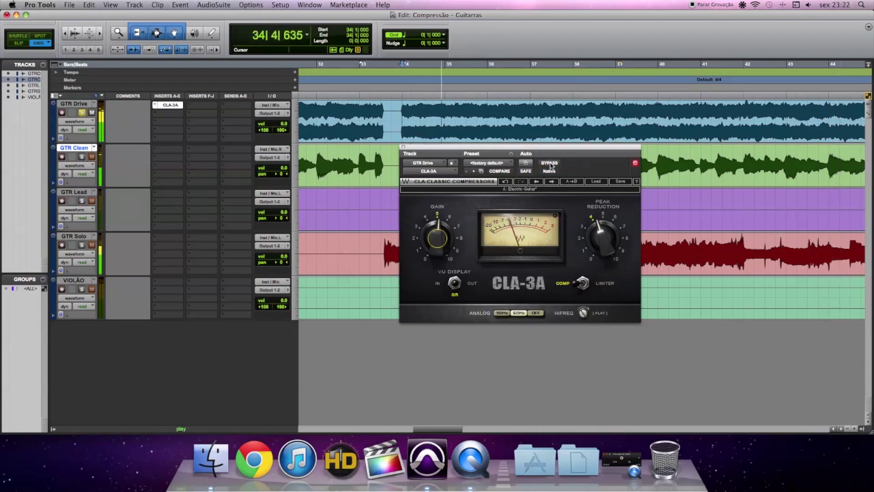
pyautogui.click(549, 165)
pyautogui.press('space')
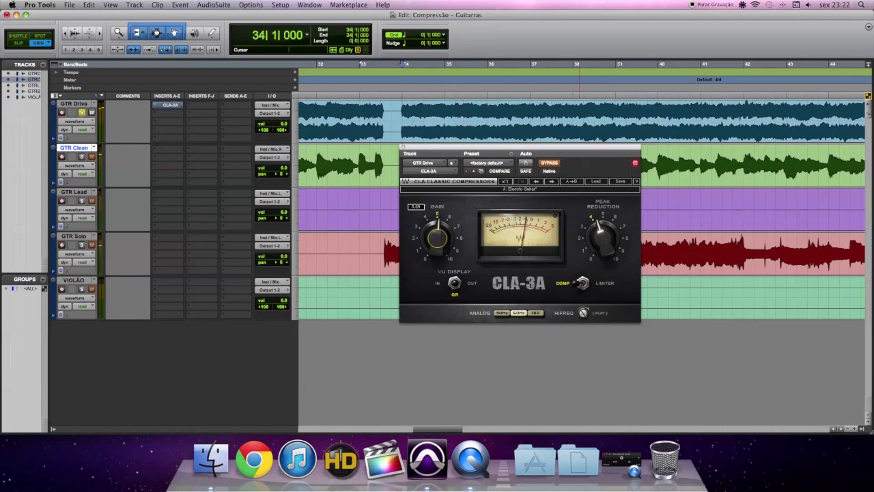
# Check the level match by playing from bar 34 and switching the CLA-3A repeatedly in and out of bypass
pyautogui.press('space')
pyautogui.click(550, 164)
pyautogui.click(547, 165)
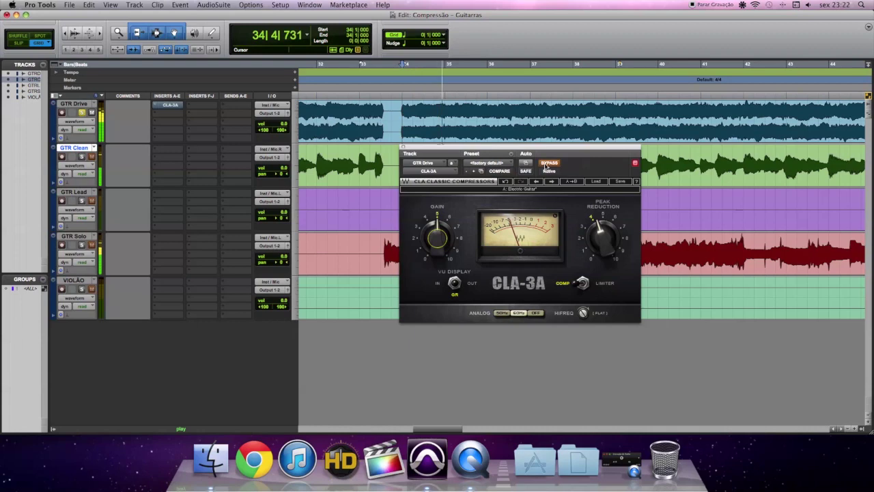
pyautogui.click(547, 165)
pyautogui.click(546, 165)
pyautogui.click(546, 165)
pyautogui.press('space')
# Make a final bypass comparison on the drive guitar, leave the CLA-3A active and close its window
pyautogui.moveTo(437, 238)
pyautogui.press('space')
pyautogui.click(545, 165)
pyautogui.click(545, 164)
pyautogui.click(544, 165)
pyautogui.click(544, 165)
pyautogui.press('space')
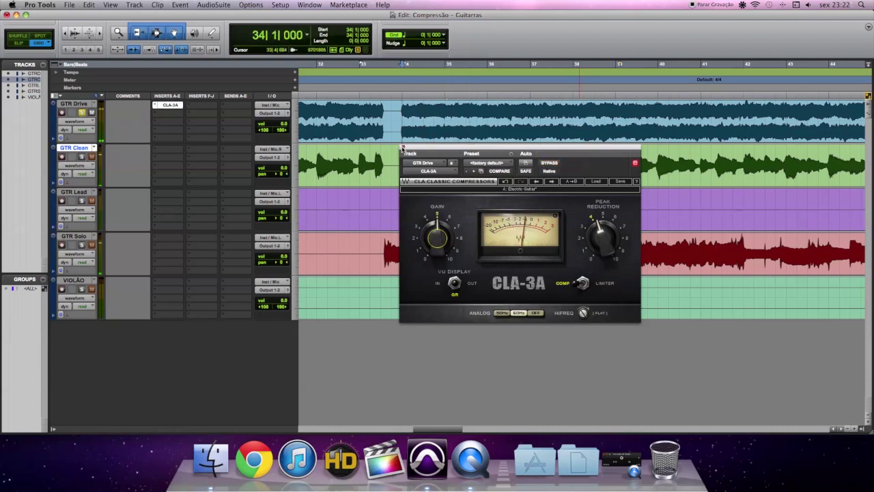
pyautogui.click(402, 148)
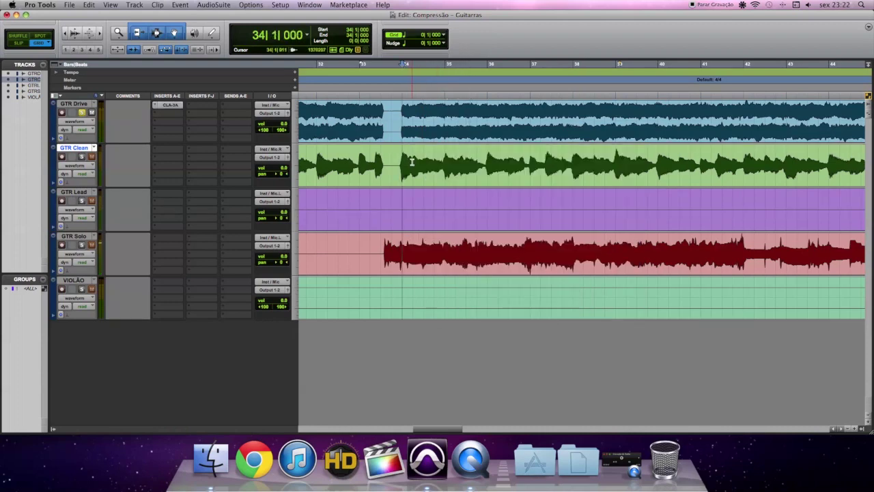
# Reopen the CLA-3A on GTR Drive and lower its HiFreq to 0.0 while auditioning the passage from bar 34
pyautogui.click(170, 105)
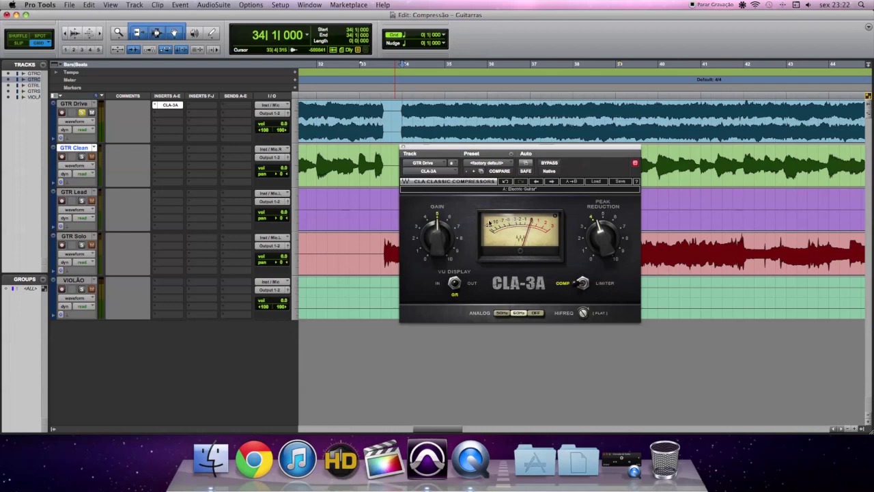
pyautogui.moveTo(442, 224)
pyautogui.click(581, 314)
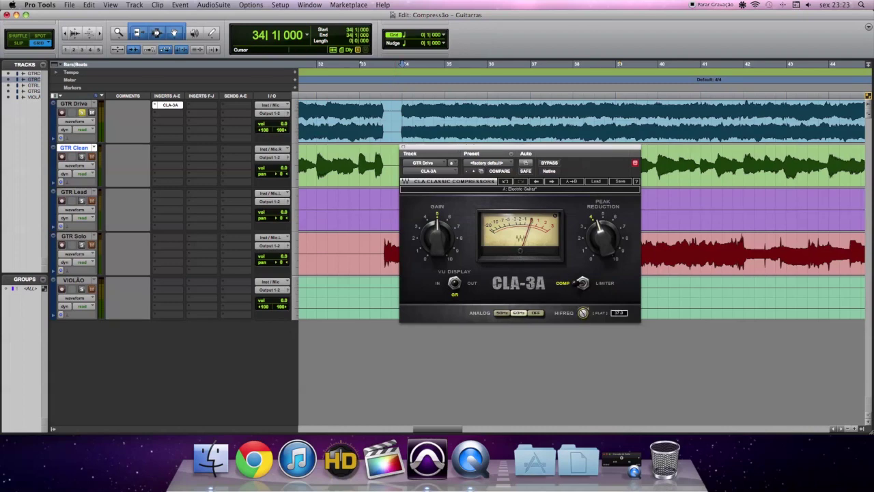
pyautogui.moveTo(582, 313); pyautogui.dragTo(582, 315)
pyautogui.press('space')
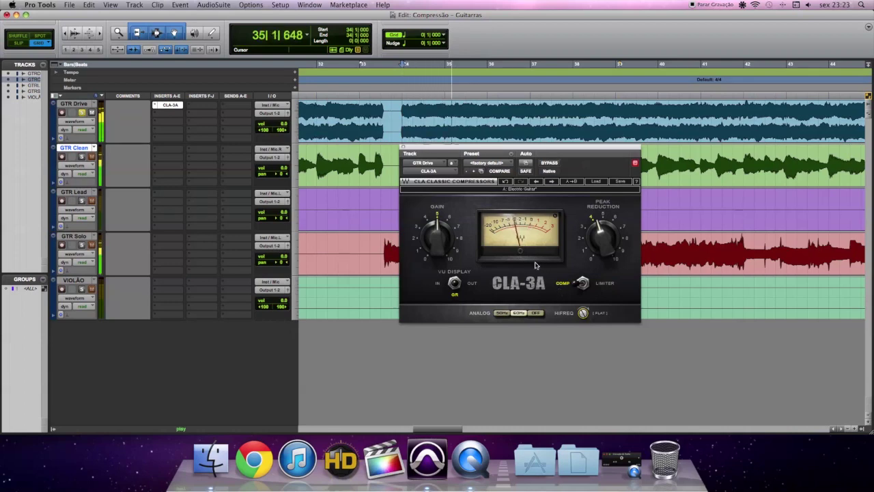
pyautogui.moveTo(584, 312)
pyautogui.mouseDown()
pyautogui.moveTo(583, 328)
pyautogui.moveTo(583, 301)
pyautogui.moveTo(583, 328)
pyautogui.mouseUp()
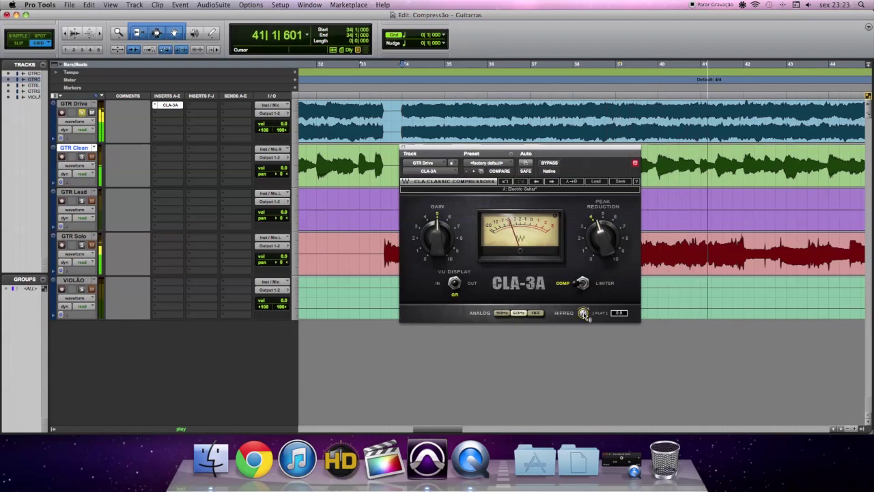
pyautogui.press('space')
pyautogui.press('space')
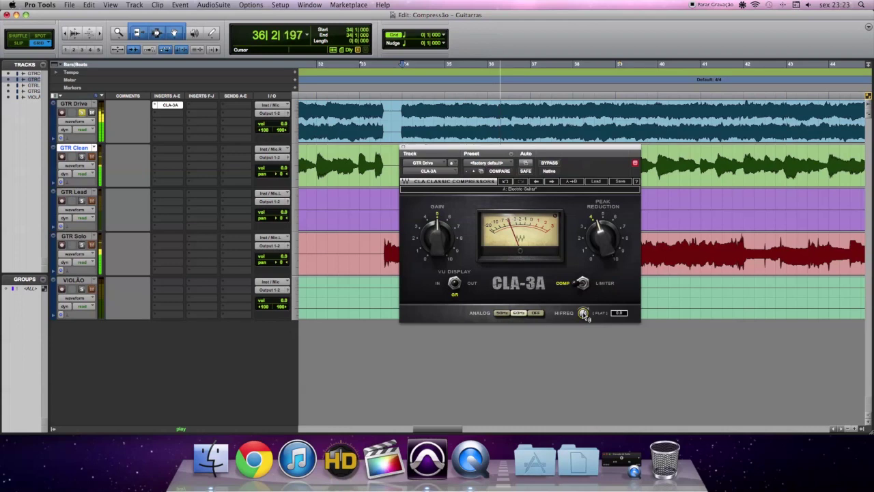
# Audition the CLA-3A's HiFreq at 100.0 from bar 34, return it to 0.0, and close the compressor window
pyautogui.press('space')
pyautogui.moveTo(584, 314); pyautogui.dragTo(585, 300)
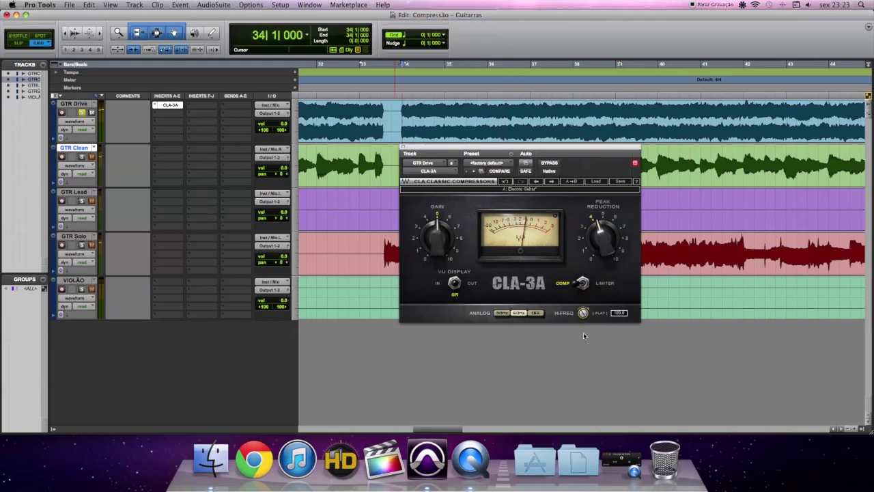
pyautogui.press('space')
pyautogui.moveTo(582, 317)
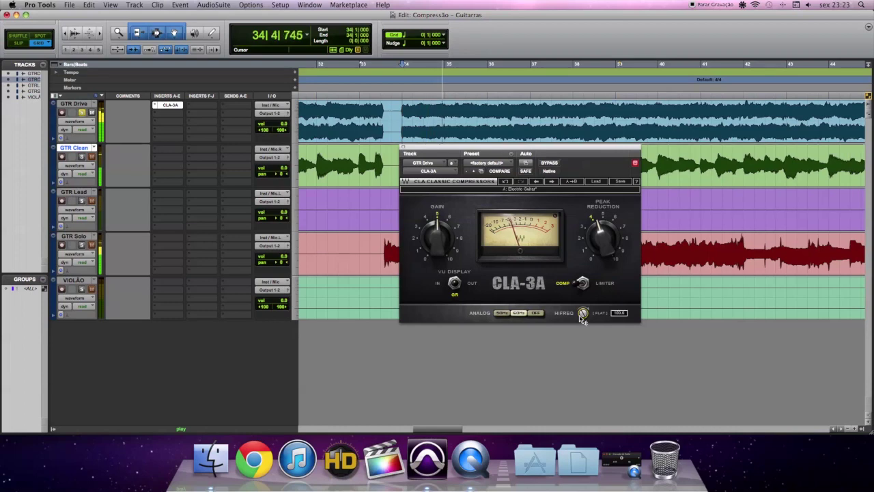
pyautogui.scroll(-8, 582, 317)
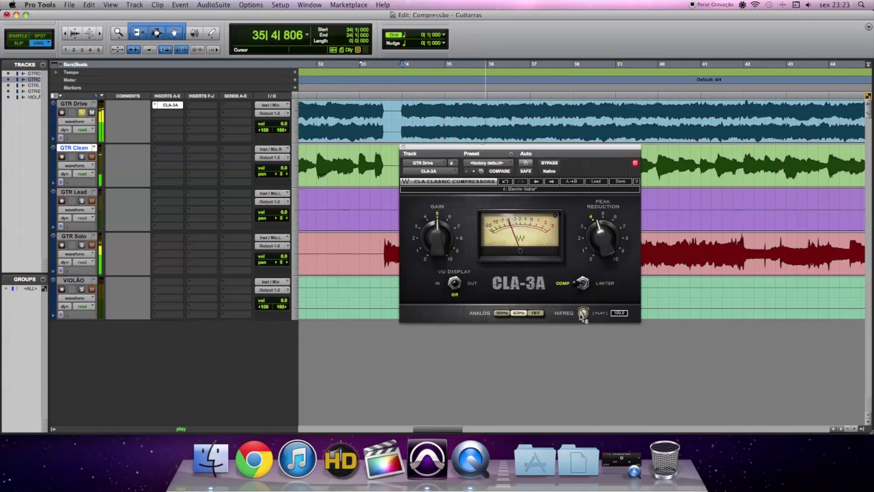
pyautogui.scroll(-3, 583, 313)
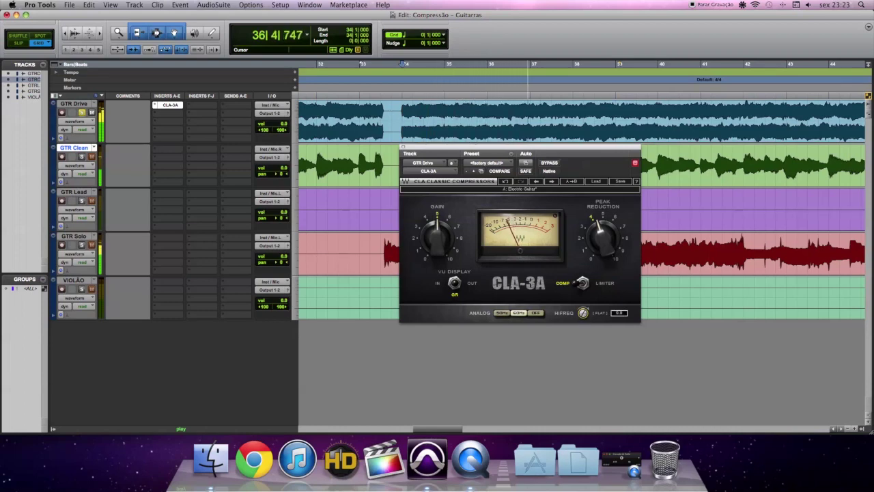
pyautogui.press('space')
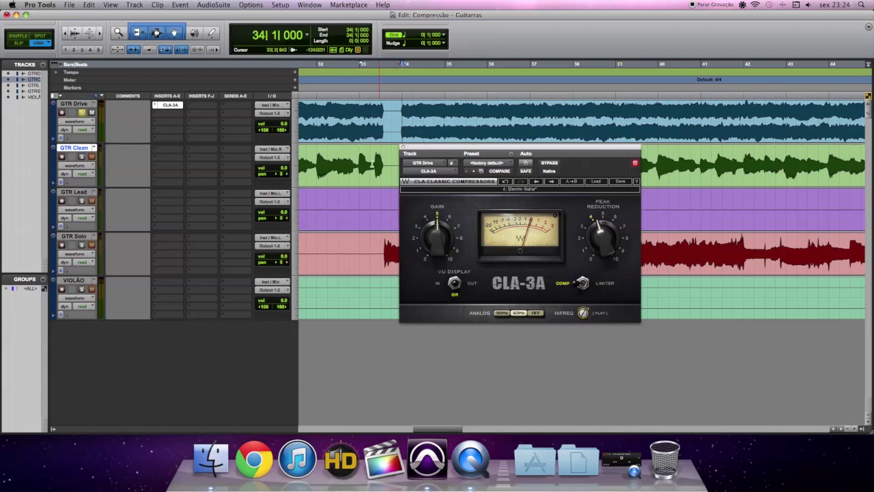
pyautogui.click(402, 146)
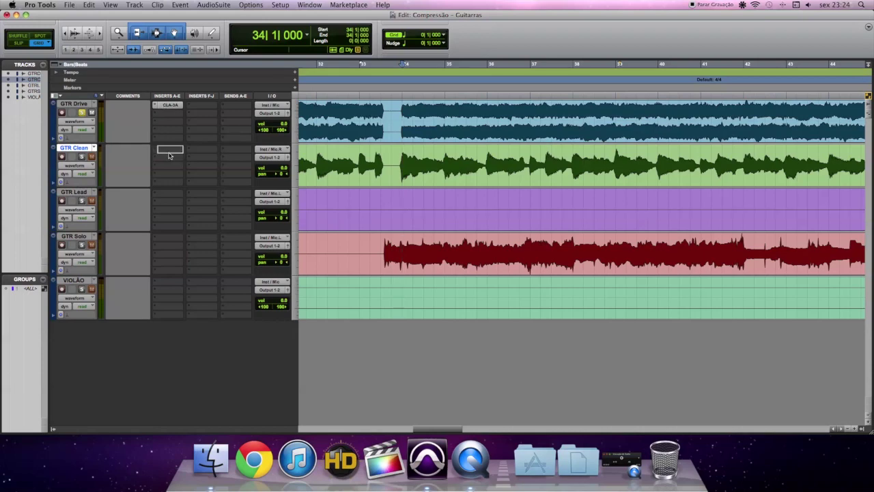
# Insert a CLA-3A in the first insert slot of GTR Clean and solo that track instead of GTR Drive
pyautogui.moveTo(170, 152); pyautogui.dragTo(170, 151)
pyautogui.click(504, 187)
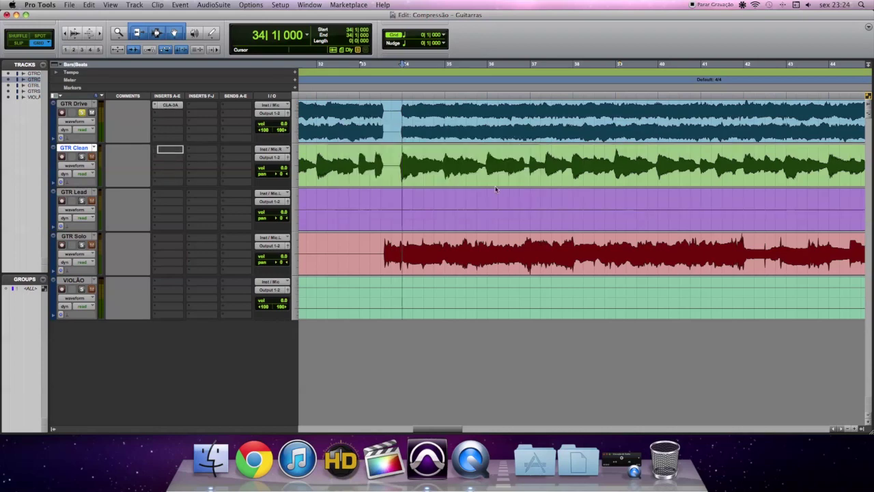
pyautogui.click(168, 149)
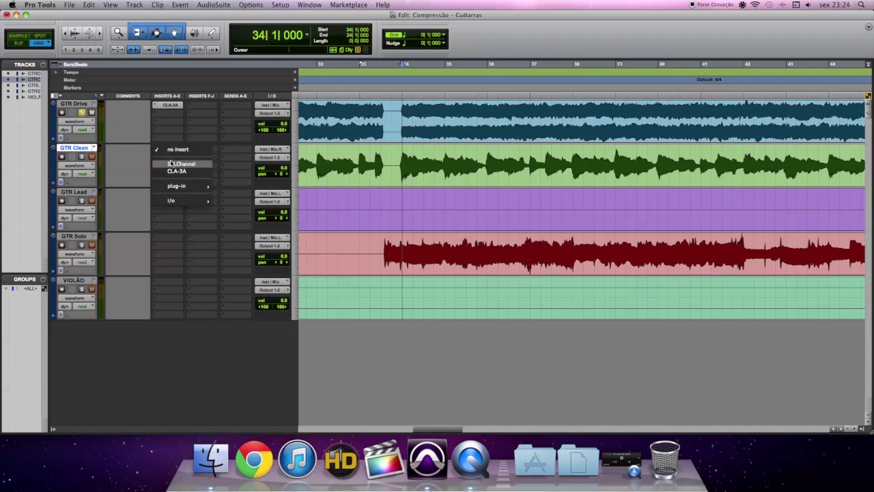
pyautogui.click(173, 171)
pyautogui.rightClick(165, 106)
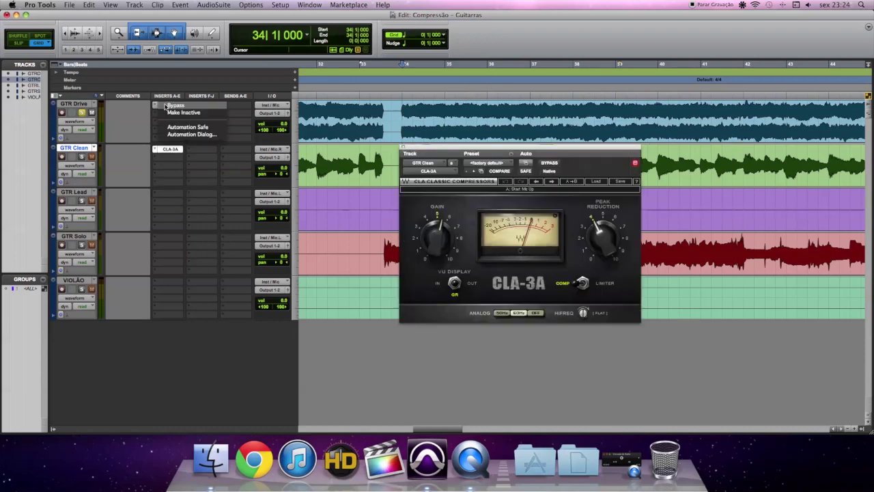
pyautogui.click(89, 134)
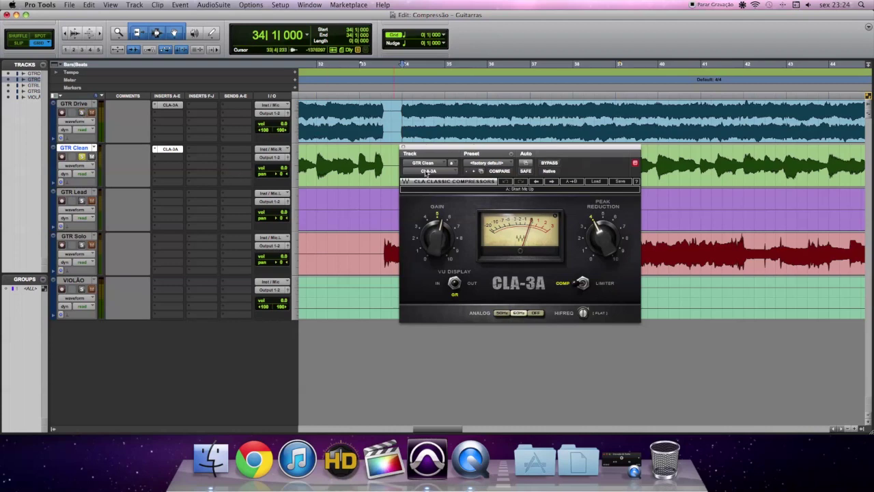
# Load the Electric Guitar preset in GTR Clean's CLA-3A and adjust Peak Reduction to about 5 while playing from bar 34
pyautogui.click(595, 182)
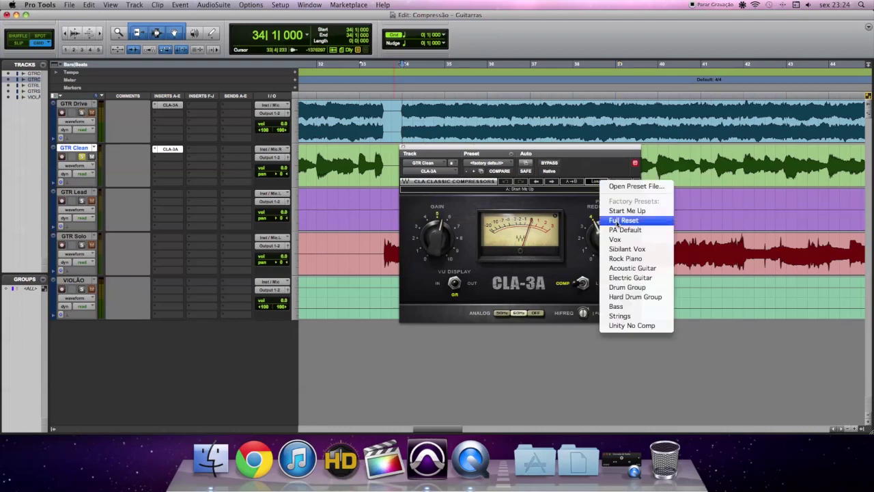
pyautogui.click(618, 277)
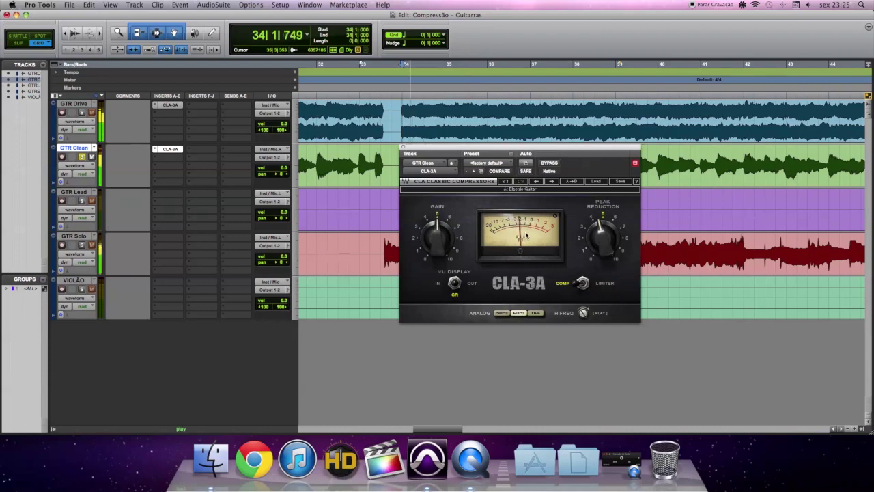
pyautogui.moveTo(604, 237)
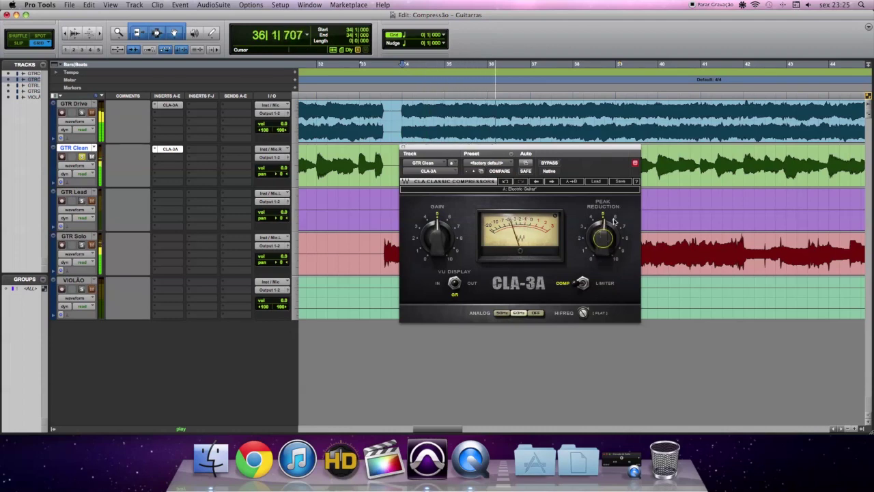
pyautogui.moveTo(603, 237); pyautogui.dragTo(607, 234)
pyautogui.press('space')
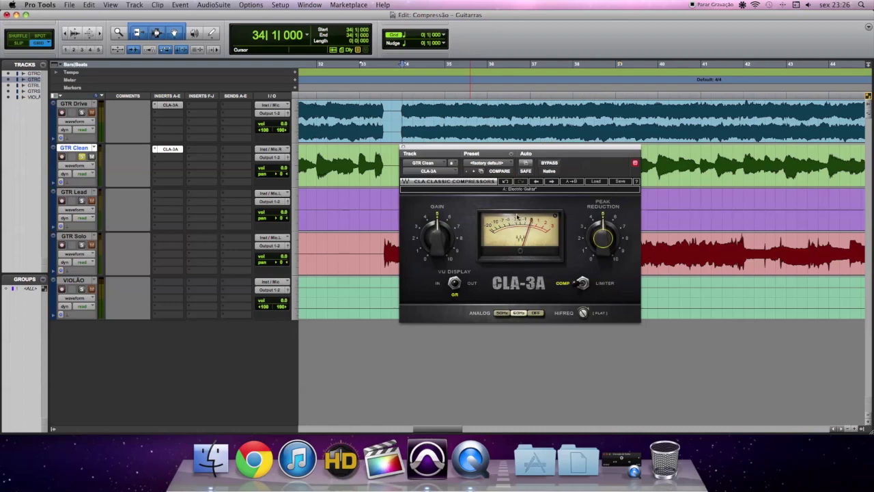
# Replay GTR Clean from bar 34 and fine-tune the CLA-3A's Peak Reduction to slightly below 5
pyautogui.press('space')
pyautogui.moveTo(602, 229)
pyautogui.moveTo(602, 229); pyautogui.dragTo(602, 232)
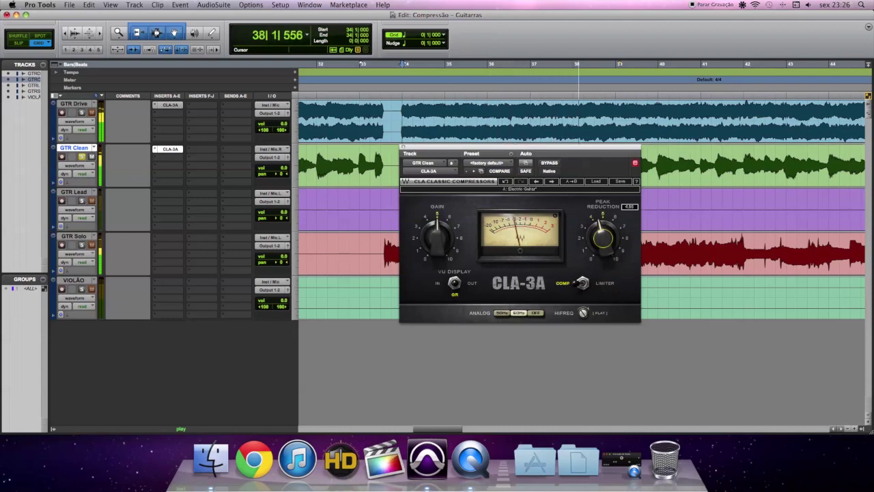
pyautogui.moveTo(602, 232); pyautogui.dragTo(602, 233)
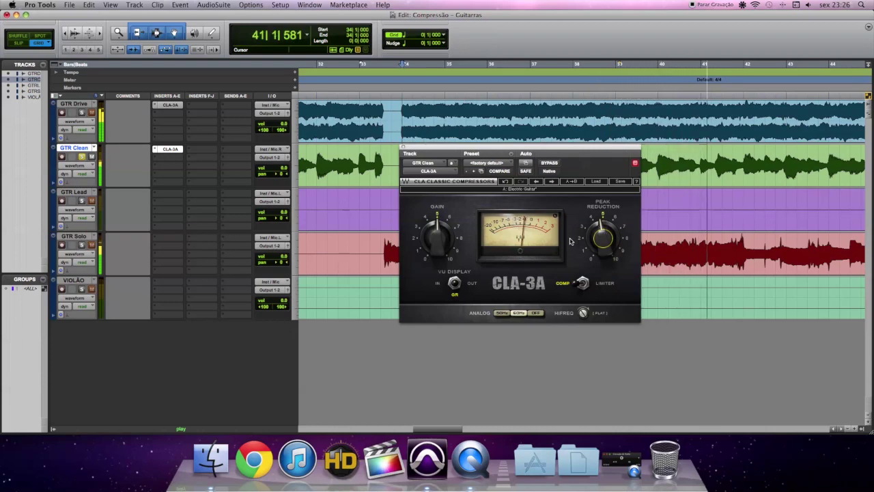
# Lower GTR Clean's CLA-3A Gain to about 4.71 while toggling bypass to match the levels, and close the compressor window
pyautogui.click(551, 165)
pyautogui.click(551, 165)
pyautogui.moveTo(437, 237)
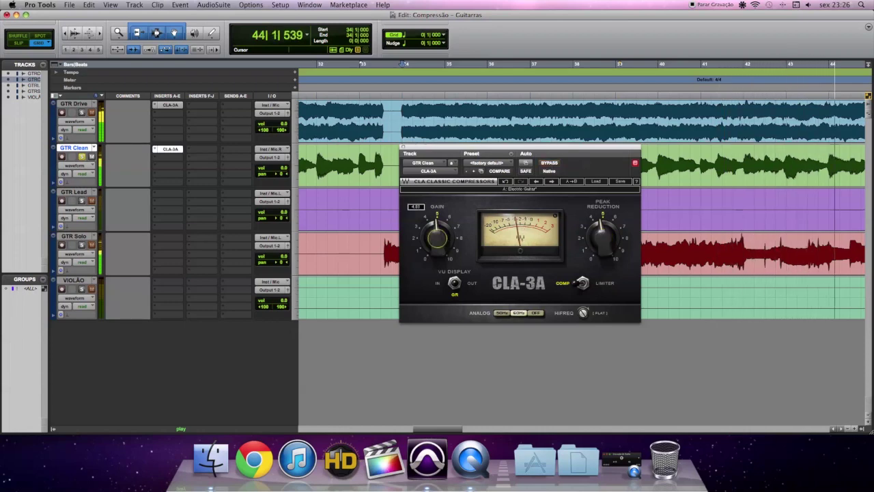
pyautogui.click(550, 164)
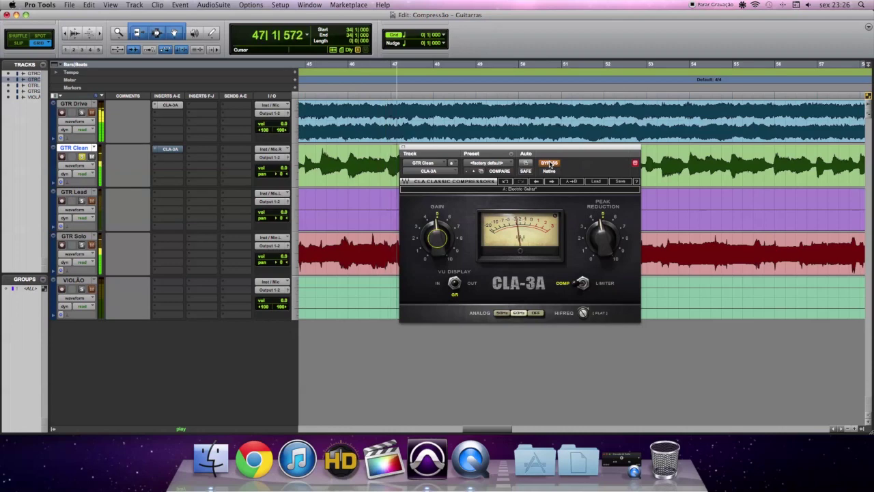
pyautogui.click(550, 164)
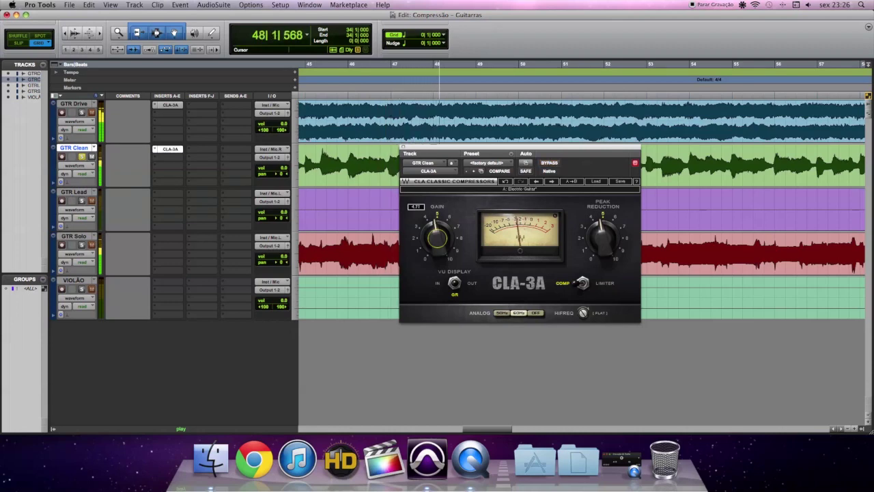
pyautogui.click(546, 164)
pyautogui.click(547, 164)
pyautogui.press('space')
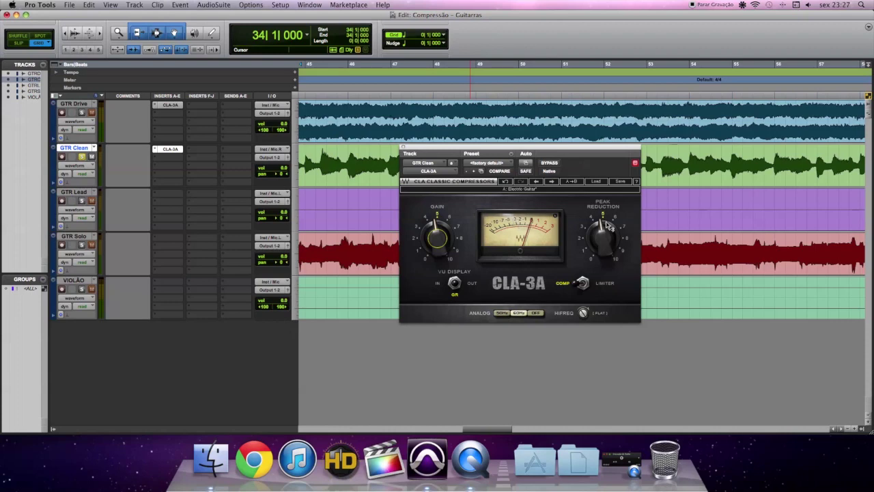
pyautogui.moveTo(604, 228)
pyautogui.click(403, 148)
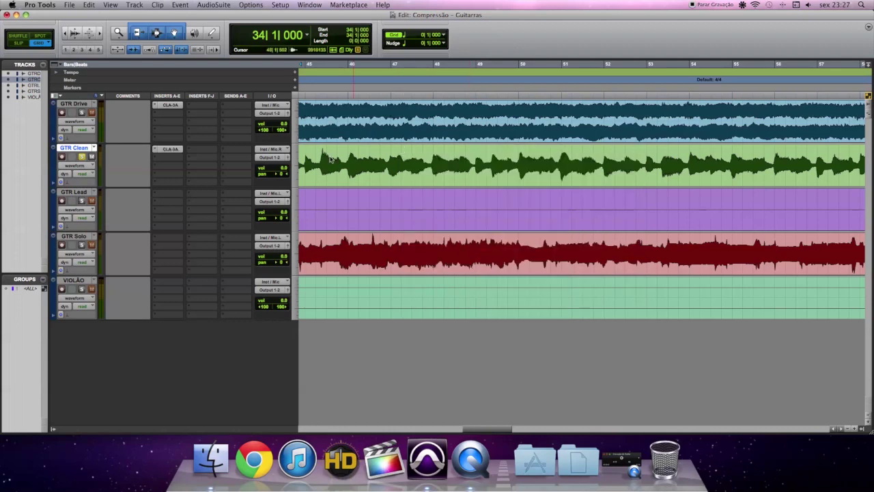
# Move the CLA-3A insert from GTR Clean to GTR Lead, soloing GTR Lead instead, and set the playback start to bar 116
pyautogui.click(81, 156)
pyautogui.moveTo(168, 152); pyautogui.dragTo(170, 194)
pyautogui.hscroll(10, 225, 193)
pyautogui.hscroll(15, 226, 193)
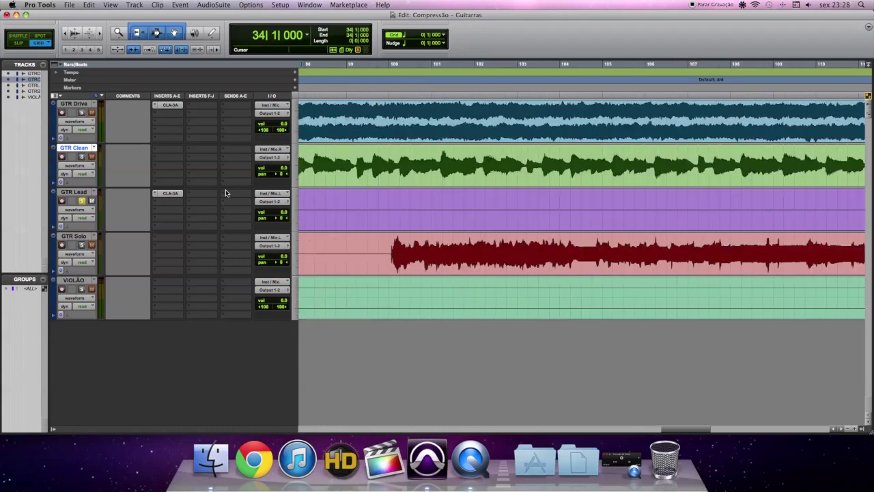
pyautogui.hscroll(-5, 225, 193)
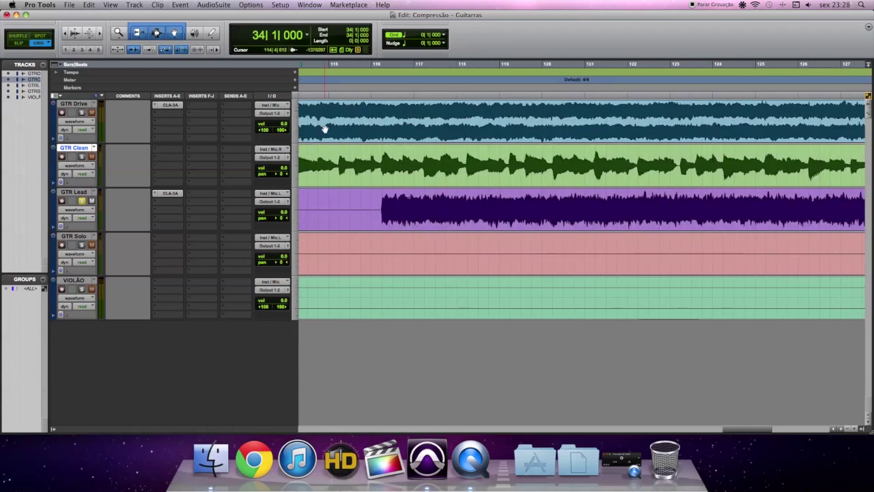
pyautogui.click(373, 64)
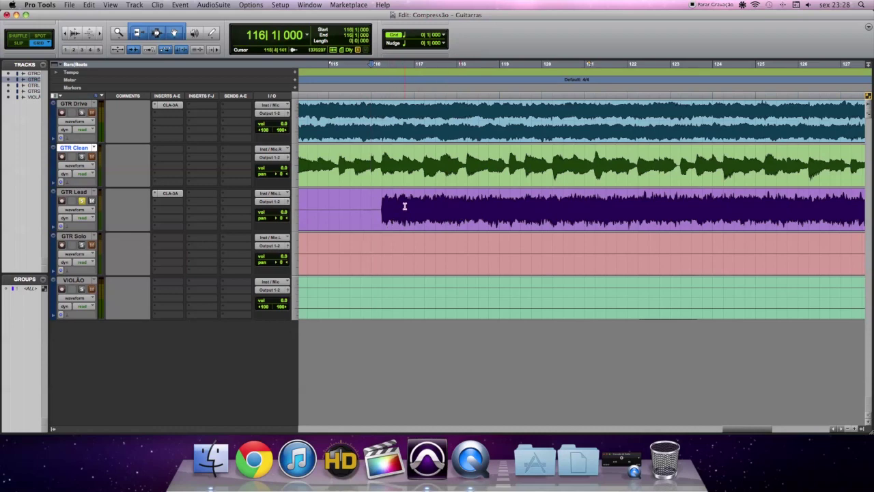
# Move GTR Lead's CLA-3A to the second insert slot, open it, and raise Peak Reduction slightly above 5 during playback
pyautogui.moveTo(174, 194); pyautogui.dragTo(171, 202)
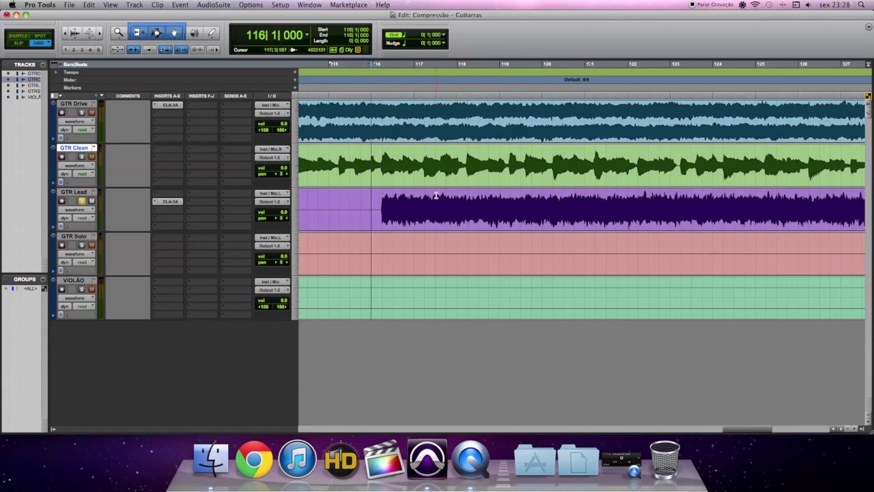
pyautogui.click(168, 201)
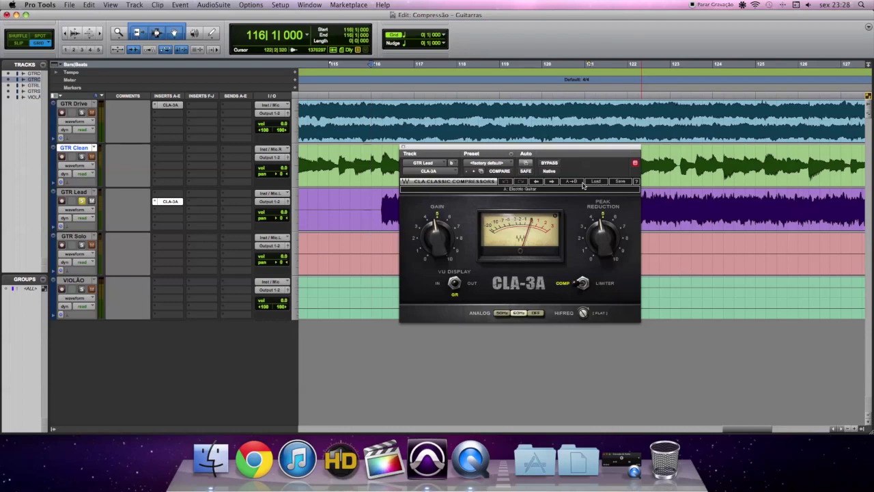
pyautogui.press('space')
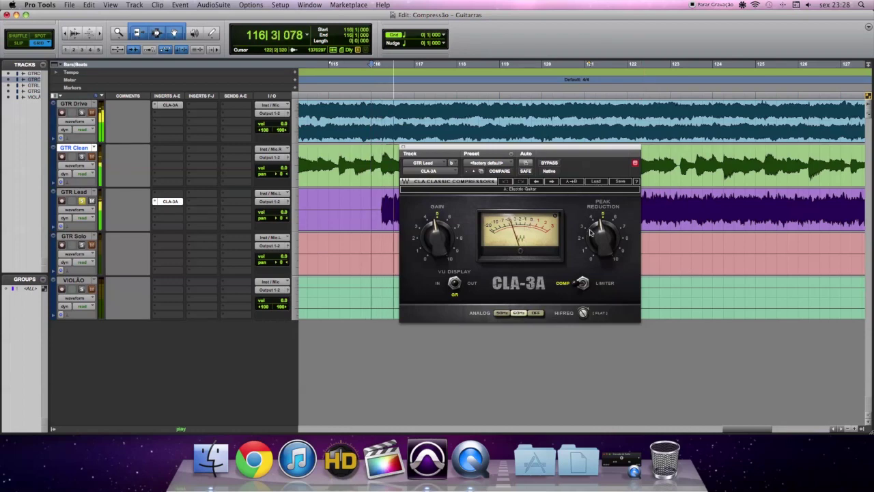
pyautogui.click(594, 237)
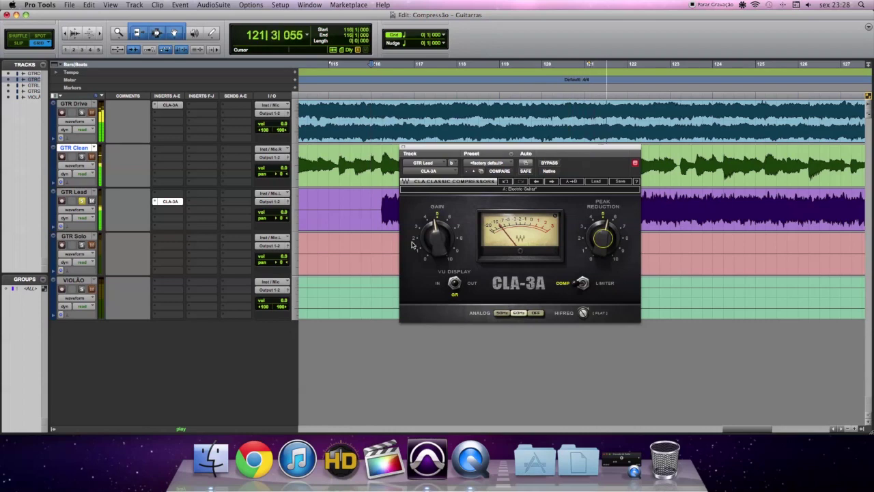
# Raise GTR Lead's CLA-3A Gain to about 6 and compare the level by repeatedly toggling bypass during playback
pyautogui.click(548, 163)
pyautogui.click(549, 163)
pyautogui.moveTo(442, 218); pyautogui.dragTo(442, 212)
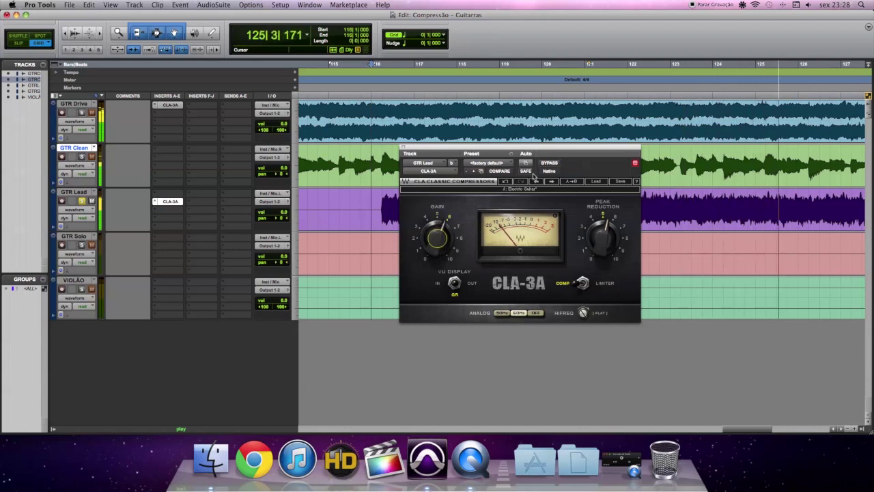
pyautogui.click(549, 164)
pyautogui.click(549, 164)
pyautogui.click(549, 164)
pyautogui.click(549, 164)
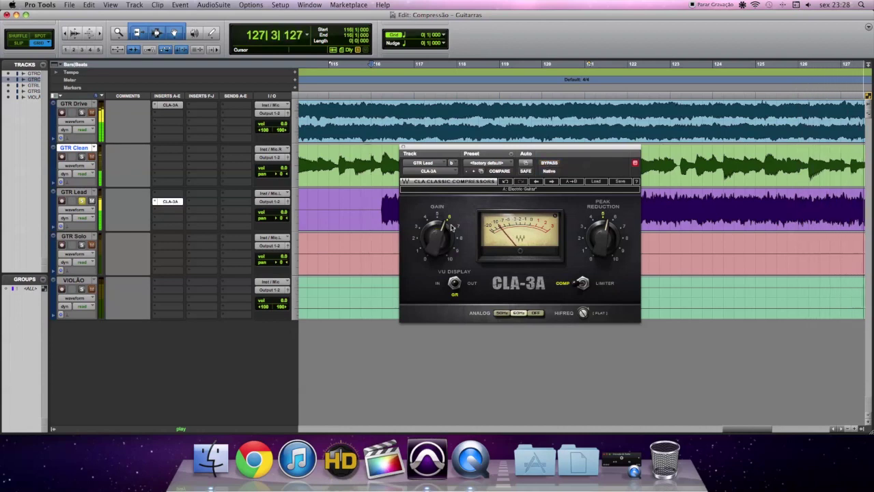
# Compare GTR Lead with its CLA-3A bypassed and active, stop playback, and close the compressor window
pyautogui.click(547, 165)
pyautogui.click(547, 165)
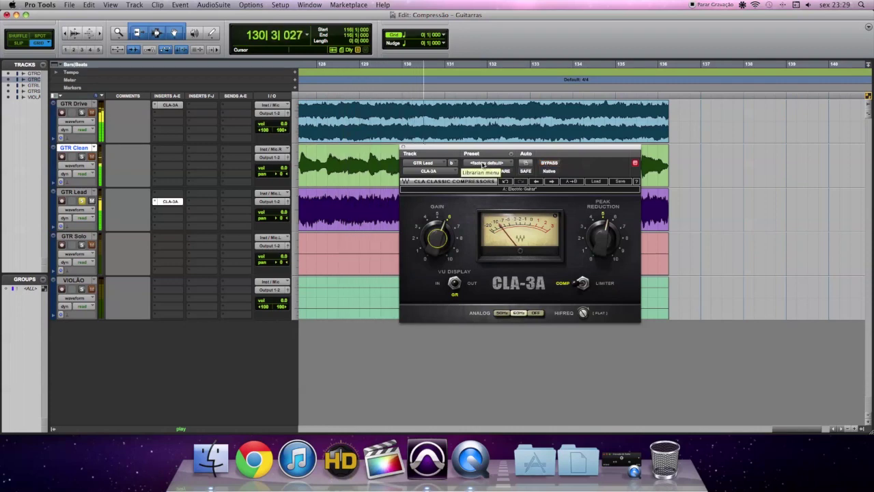
pyautogui.moveTo(603, 238)
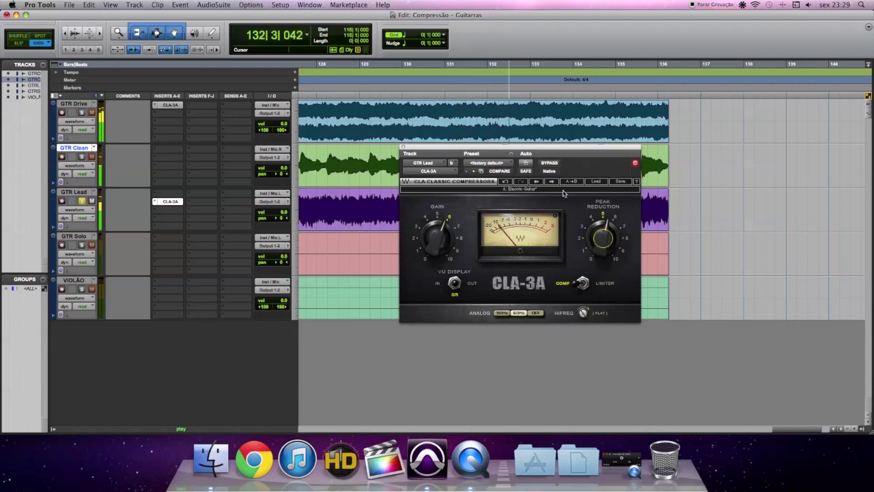
pyautogui.press('space')
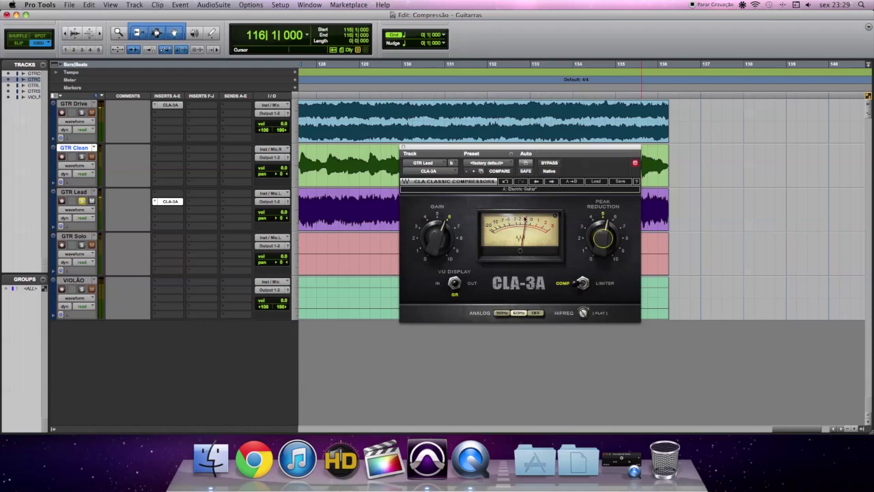
pyautogui.moveTo(493, 148); pyautogui.dragTo(443, 92)
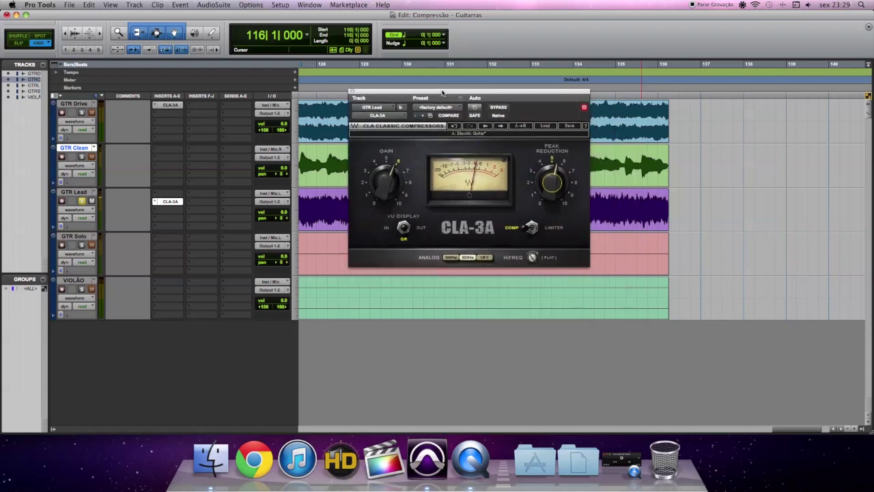
pyautogui.click(517, 229)
pyautogui.click(352, 92)
# Solo GTR Solo instead of GTR Lead, move the CLA-3A insert onto it, and set the playback start to bar 100
pyautogui.click(85, 246)
pyautogui.click(82, 200)
pyautogui.hscroll(-10, 523, 325)
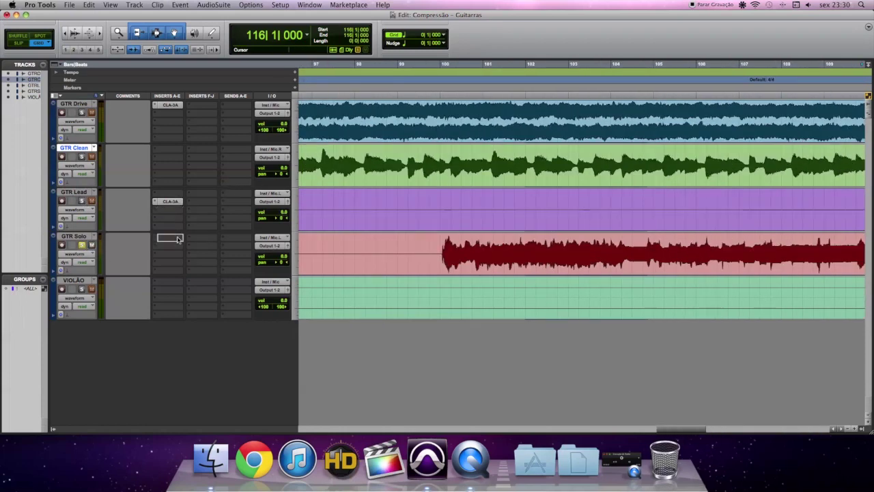
pyautogui.moveTo(170, 201); pyautogui.dragTo(178, 238)
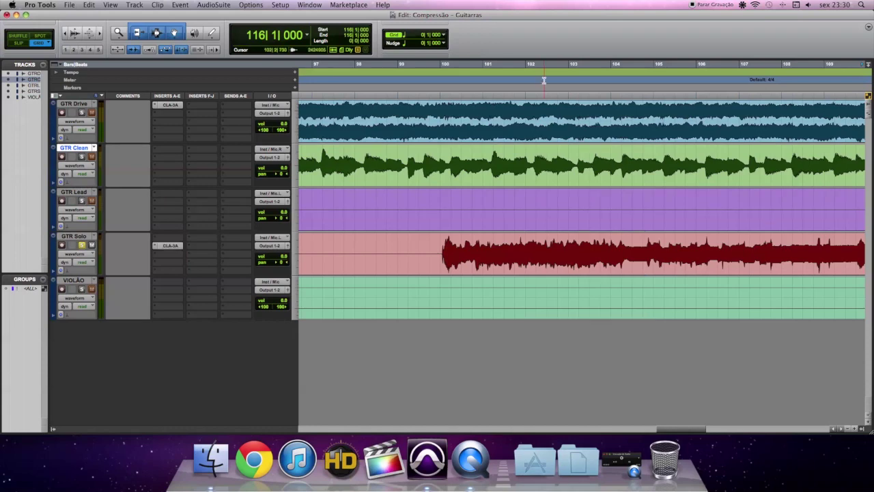
pyautogui.click(441, 65)
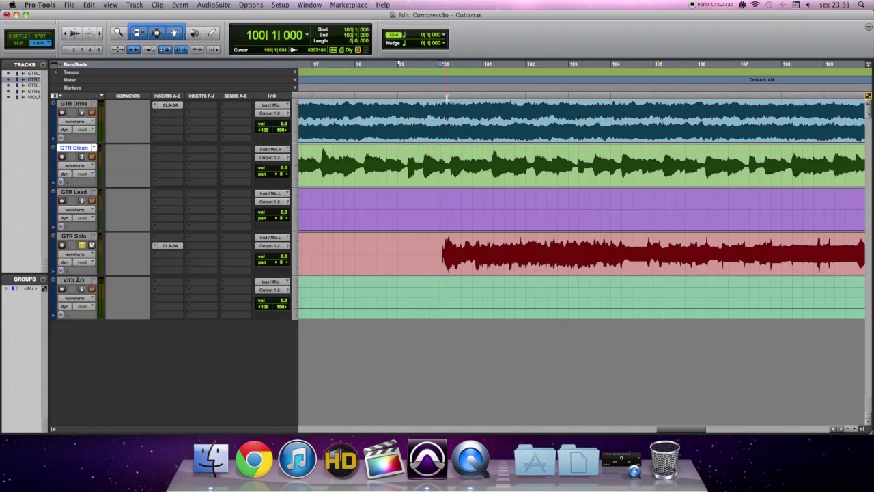
# Open GTR Solo's CLA-3A and, during playback, lower its Gain to 5 and Peak Reduction to about 4.35
pyautogui.click(171, 245)
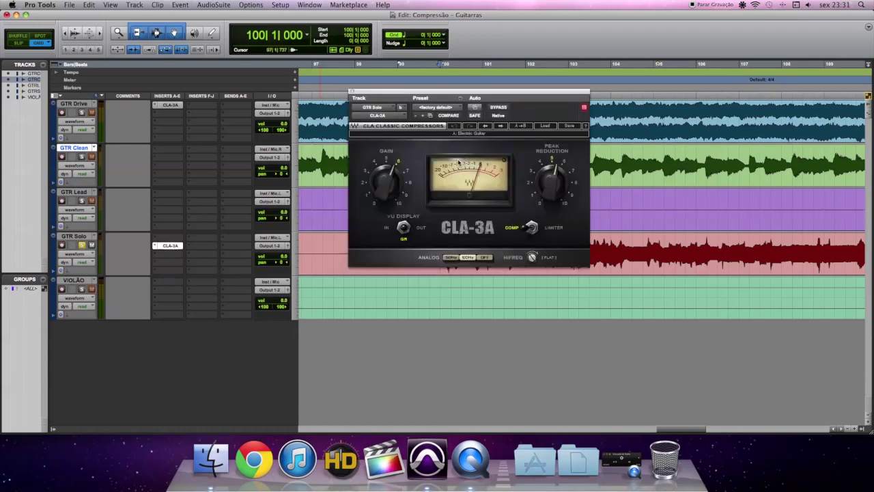
pyautogui.press('space')
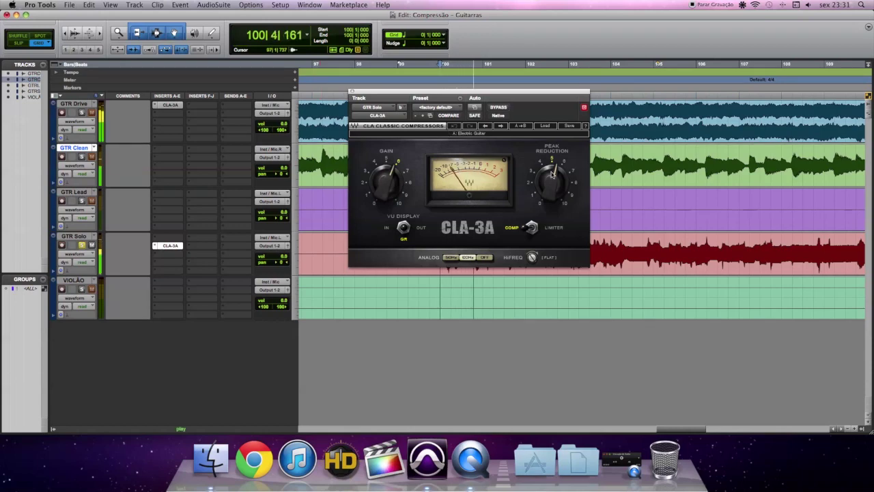
pyautogui.moveTo(552, 178)
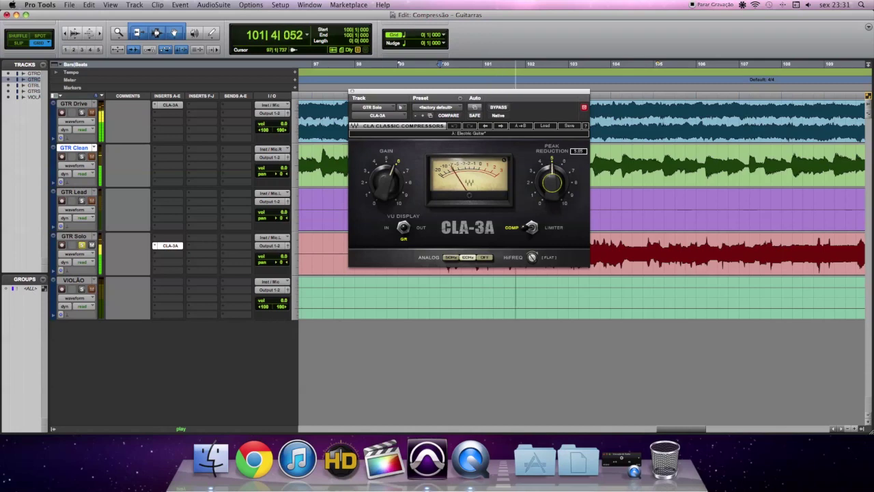
pyautogui.moveTo(552, 177); pyautogui.dragTo(552, 201)
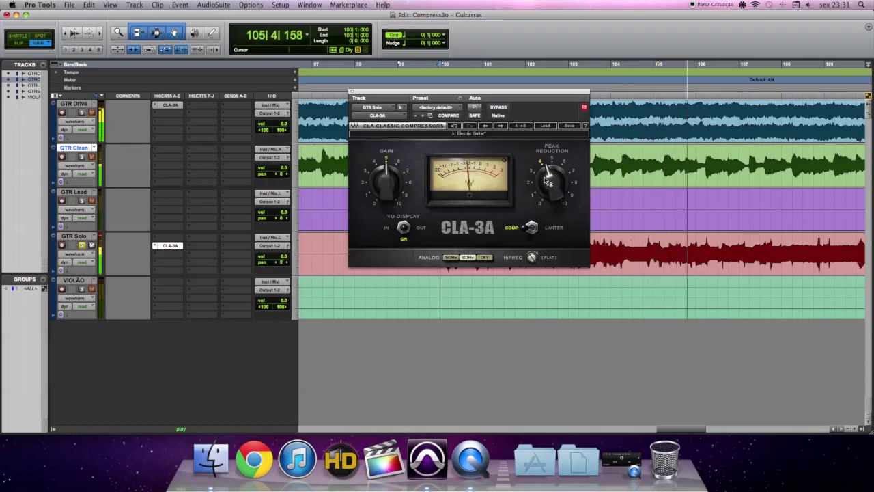
pyautogui.moveTo(547, 183); pyautogui.dragTo(547, 171)
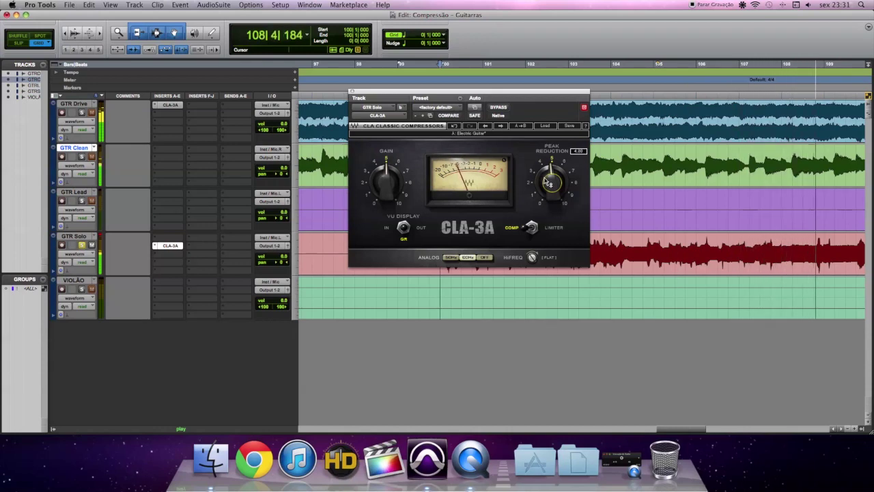
pyautogui.moveTo(548, 183); pyautogui.dragTo(548, 184)
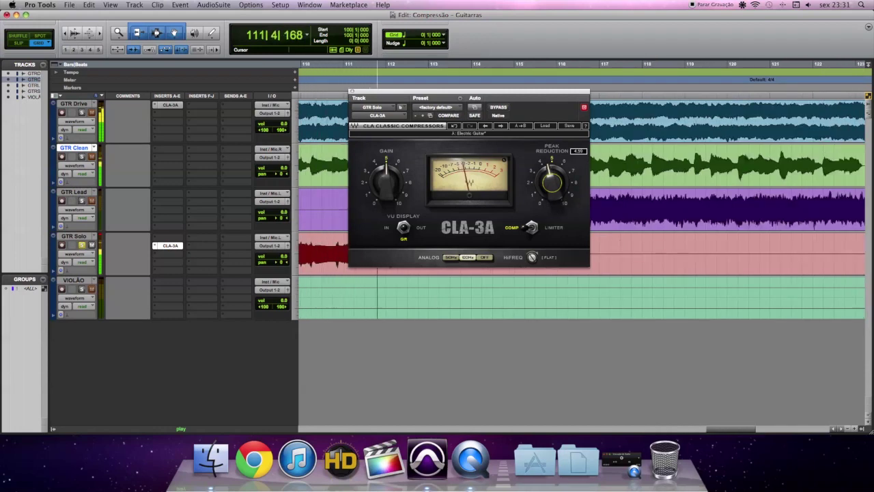
pyautogui.moveTo(549, 184); pyautogui.dragTo(549, 185)
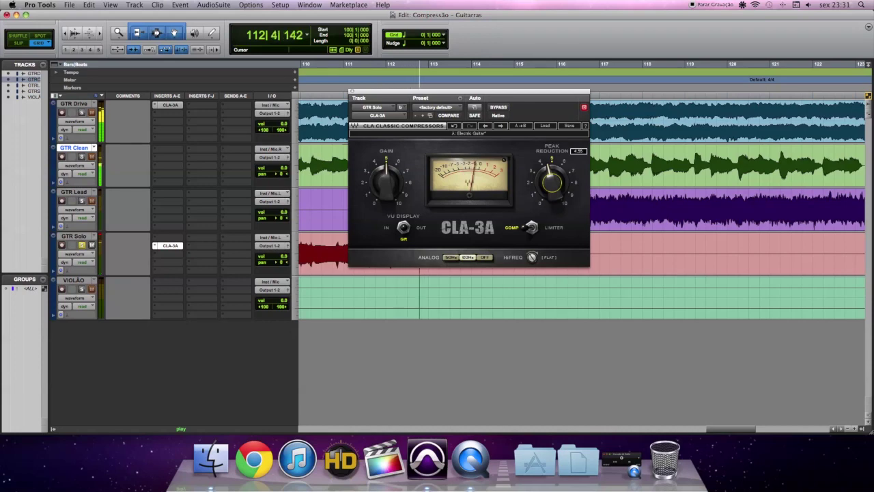
pyautogui.press('space')
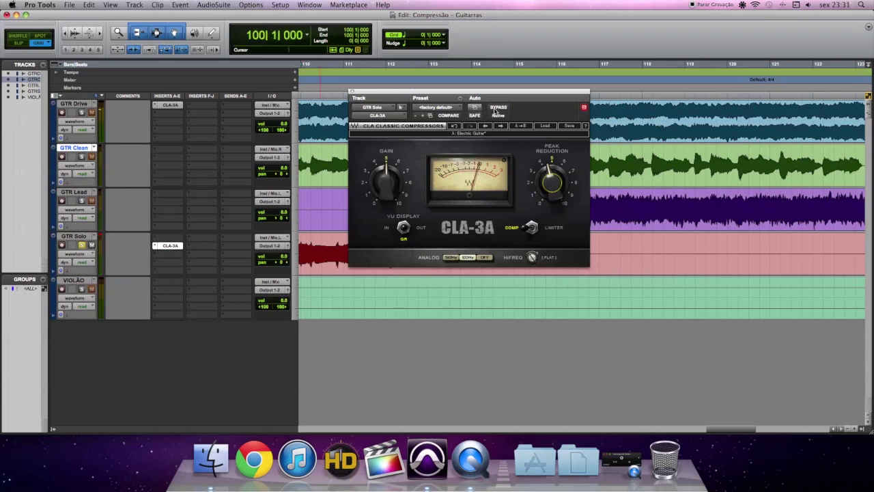
# Replay GTR Solo from bar 100 and compare its level with the CLA-3A bypassed and active
pyautogui.press('space')
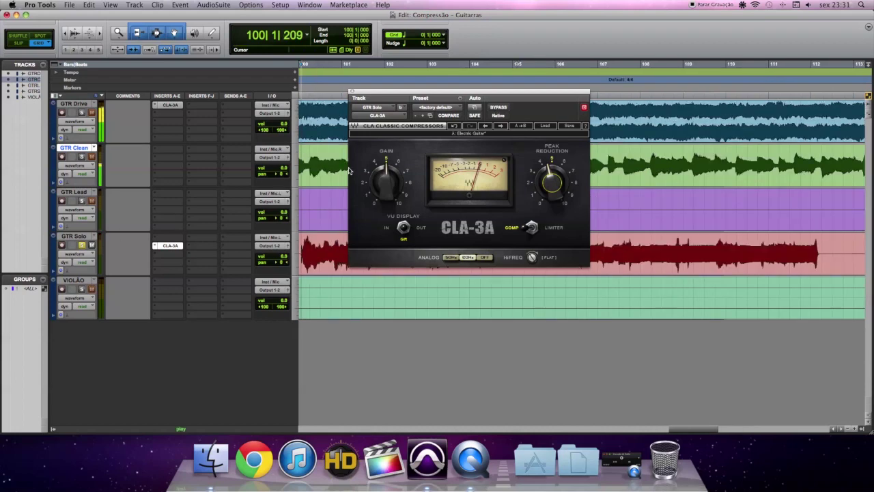
pyautogui.click(498, 108)
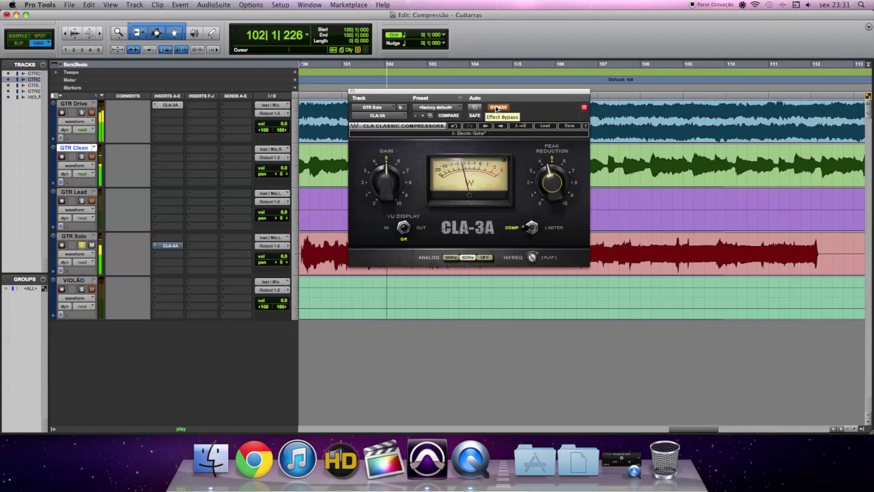
pyautogui.click(497, 109)
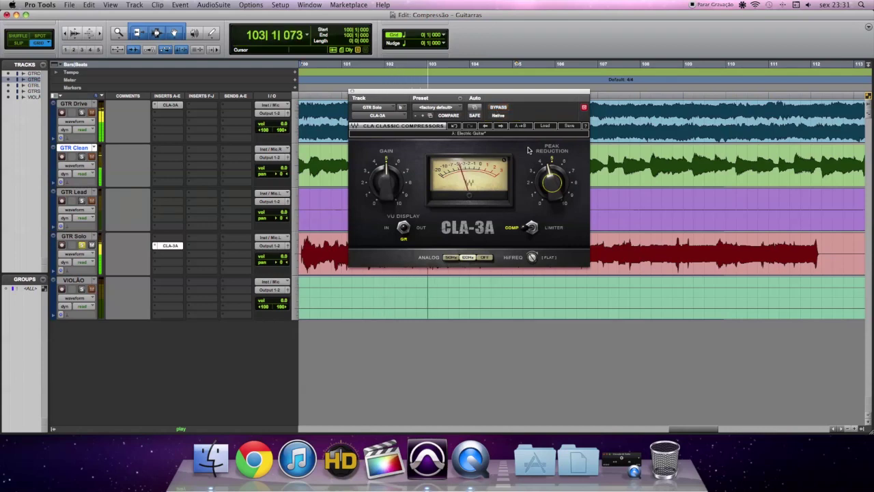
pyautogui.press('space')
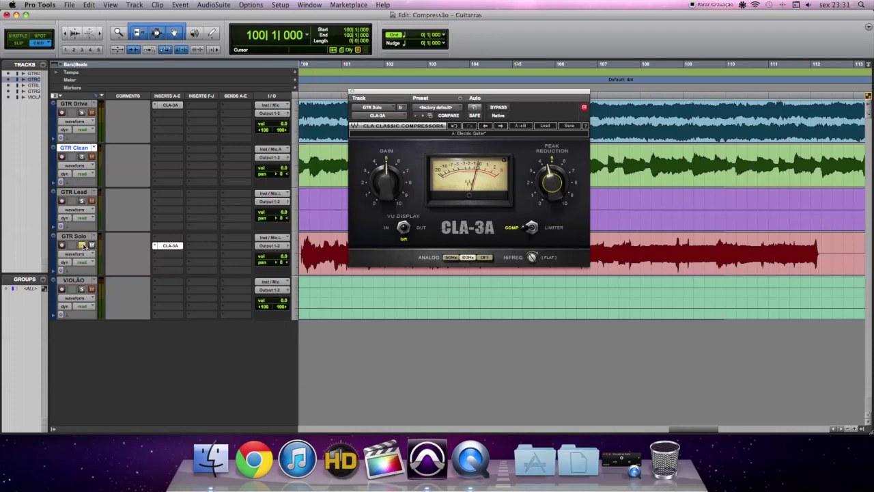
# Unsolo GTR Solo, move its CLA-3A insert to the VIOLÃO track, and set the playback start to bar 74
pyautogui.moveTo(168, 263); pyautogui.dragTo(170, 284)
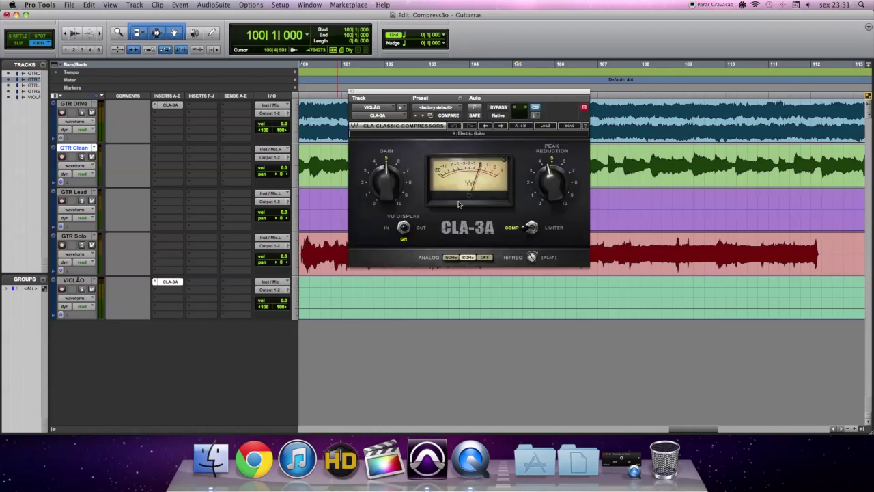
pyautogui.hscroll(-5, 602, 210)
pyautogui.hscroll(-12, 601, 210)
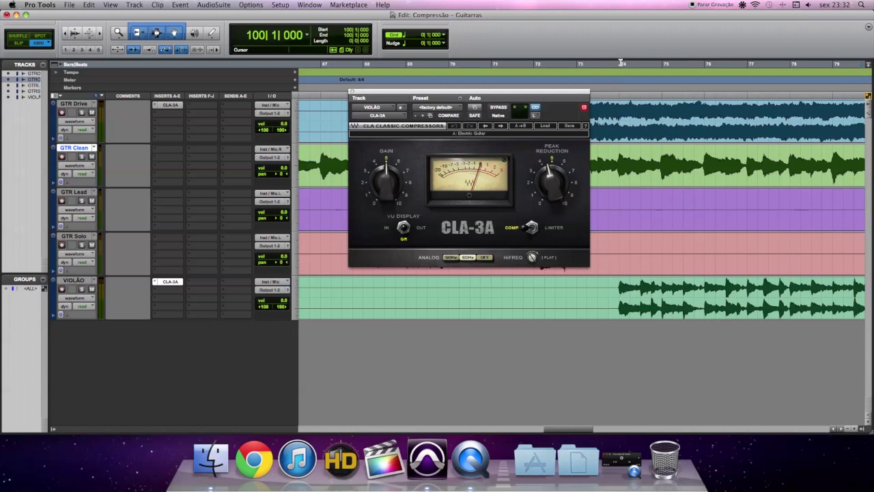
pyautogui.click(615, 117)
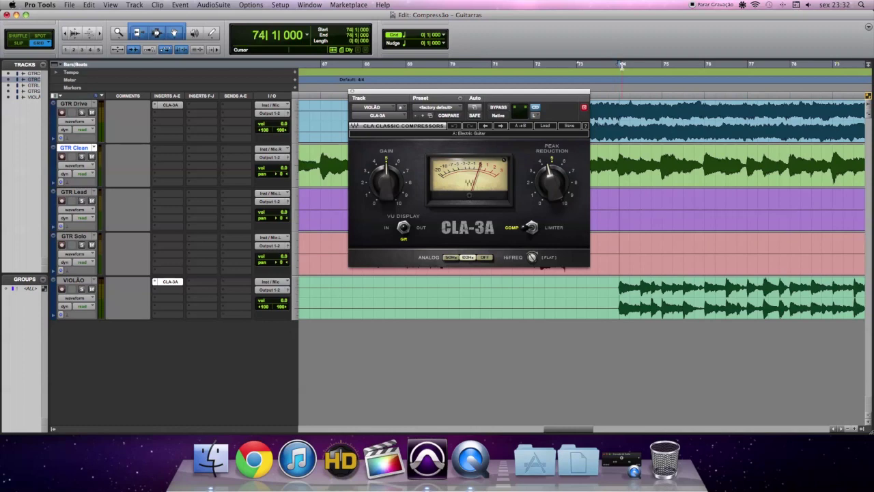
# Replace VIOLÃO's multi-mono CLA-3A with the multichannel Waves CLA-3A (stereo) and load its Acoustic Guitar preset
pyautogui.click(158, 289)
pyautogui.moveTo(190, 276)
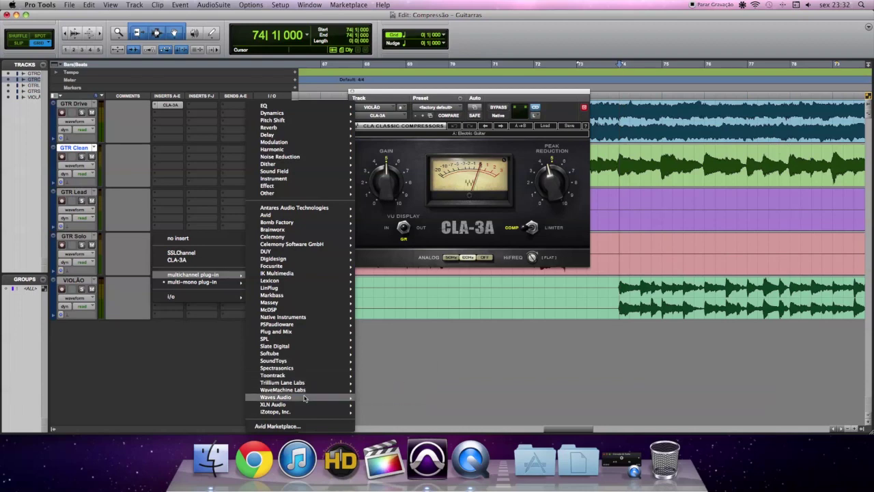
pyautogui.moveTo(342, 390)
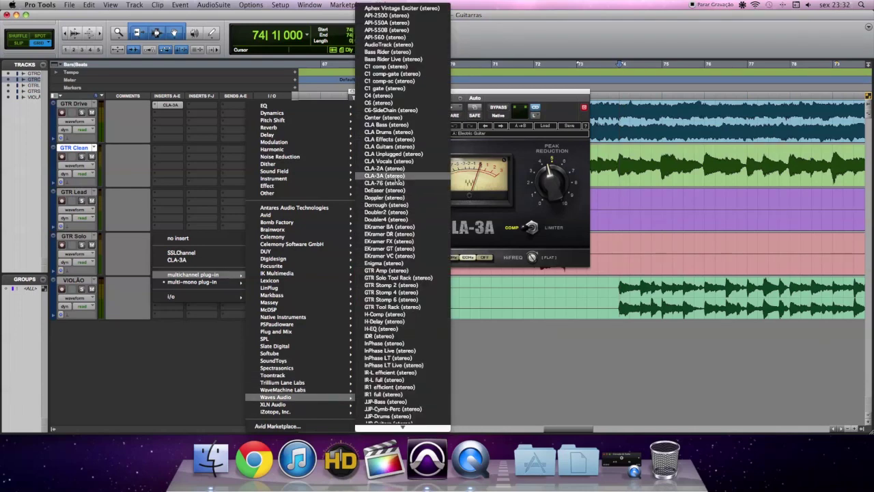
pyautogui.click(384, 177)
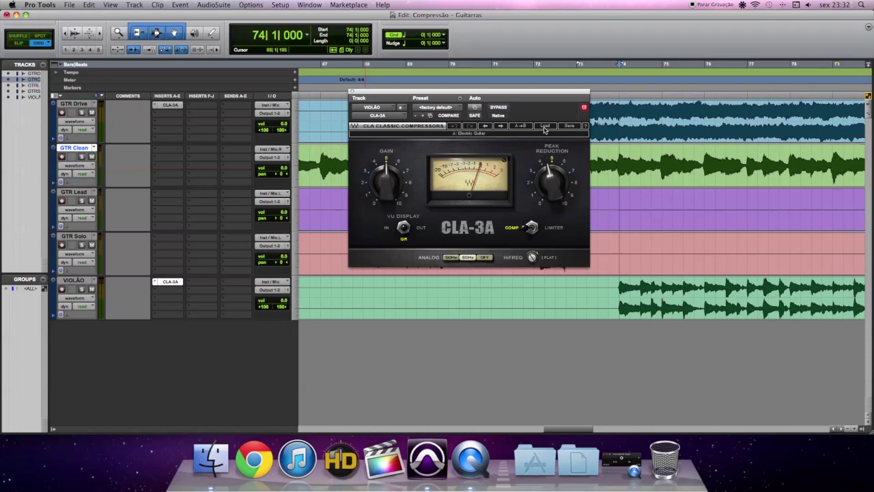
pyautogui.click(545, 127)
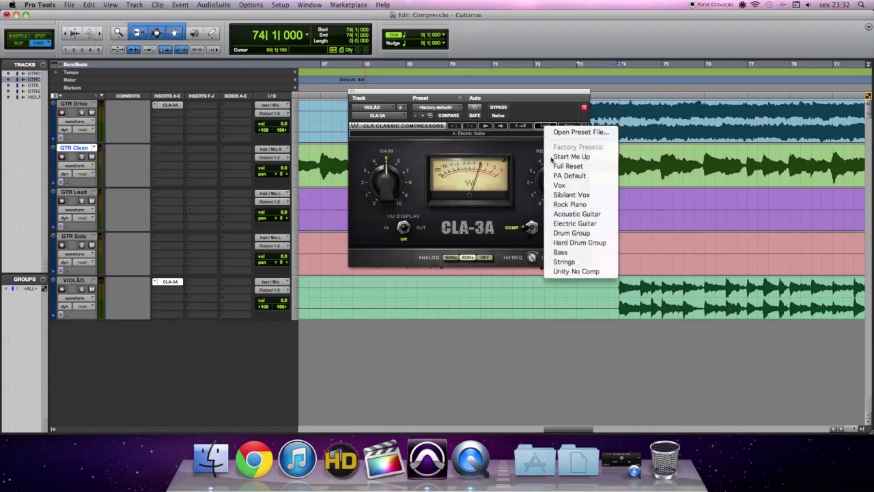
pyautogui.click(566, 214)
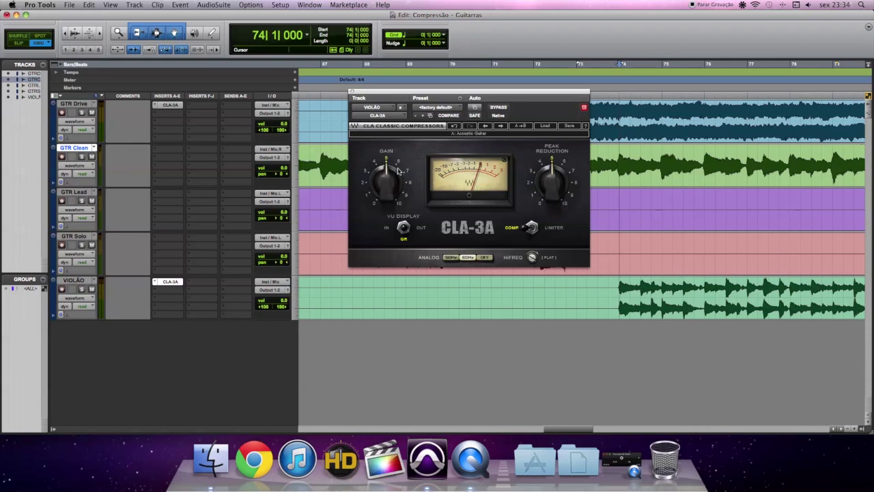
# Solo VIOLÃO and audition the Acoustic Guitar compression from bar 74
pyautogui.click(82, 289)
pyautogui.press('space')
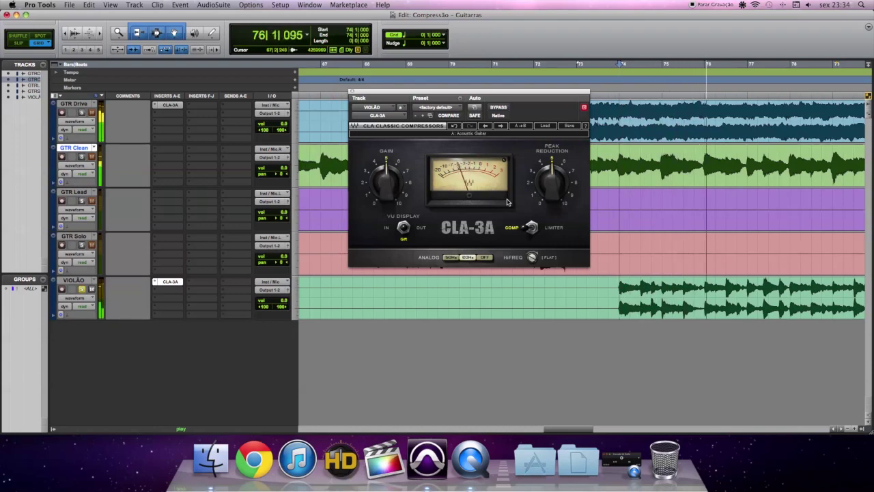
pyautogui.press('space')
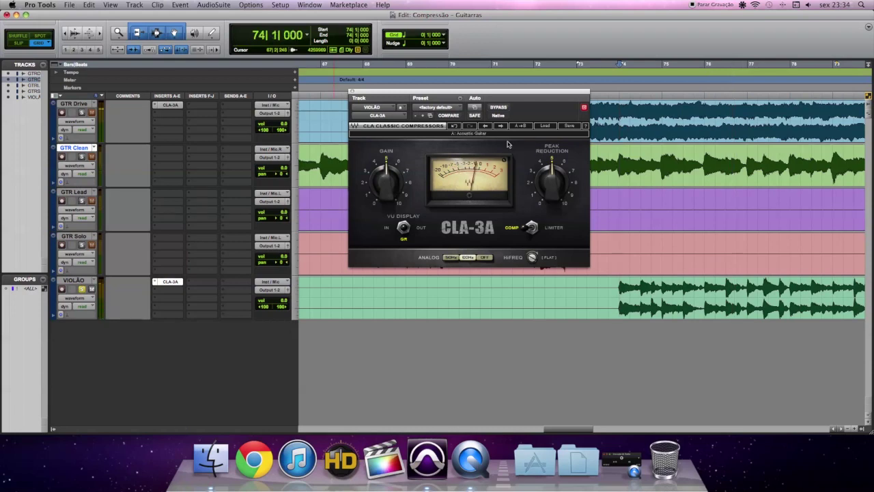
# Reload the Acoustic Guitar factory preset in VIOLÃO's CLA-3A and audition the track again from bar 74
pyautogui.click(545, 126)
pyautogui.click(558, 214)
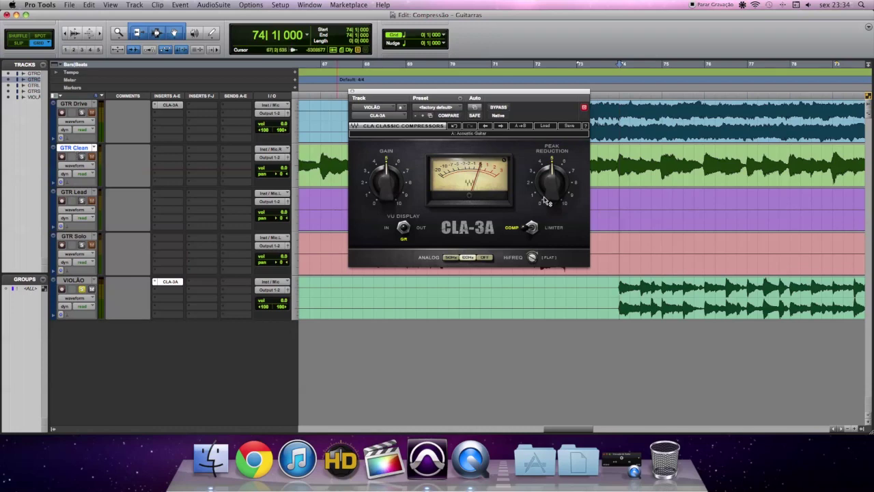
pyautogui.moveTo(531, 194)
pyautogui.click(544, 127)
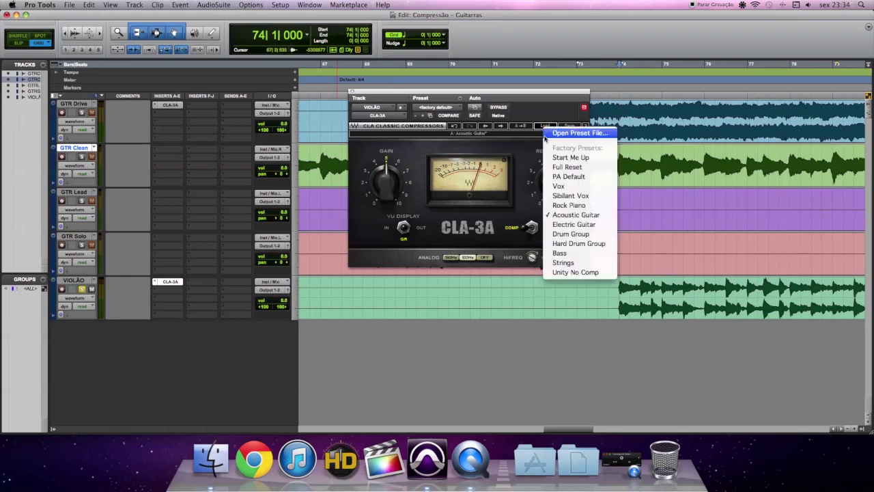
pyautogui.click(558, 215)
pyautogui.press('space')
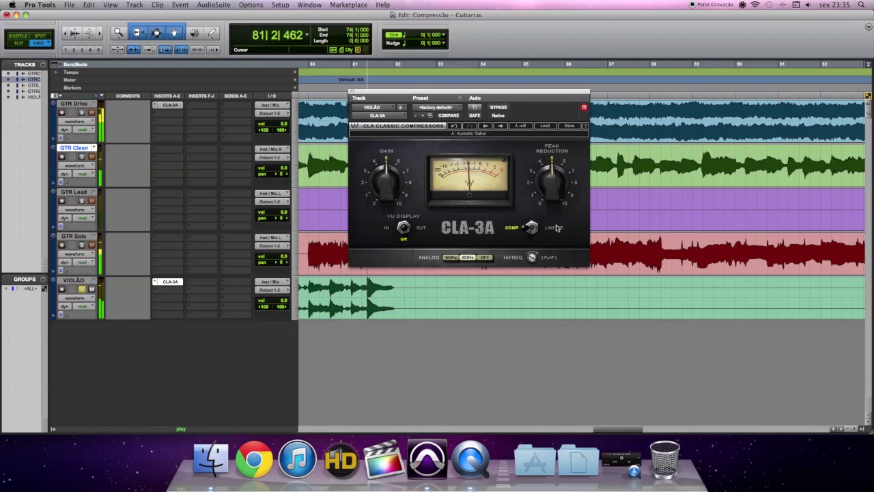
pyautogui.press('space')
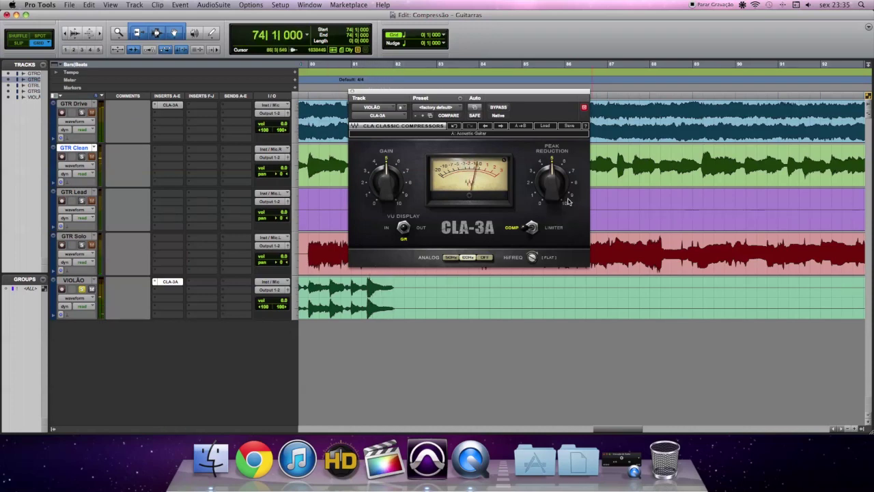
# Play VIOLÃO from bar 74 and adjust its CLA-3A Peak Reduction to about 4.4
pyautogui.press('space')
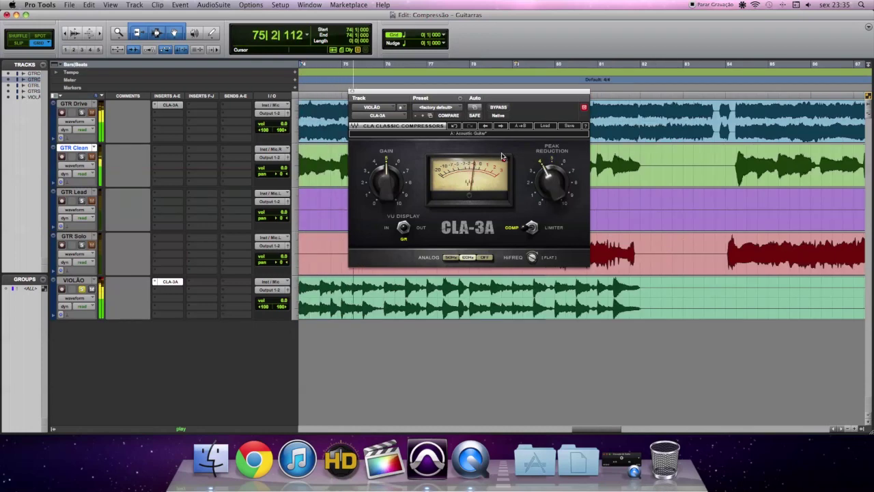
pyautogui.moveTo(550, 179); pyautogui.dragTo(547, 171)
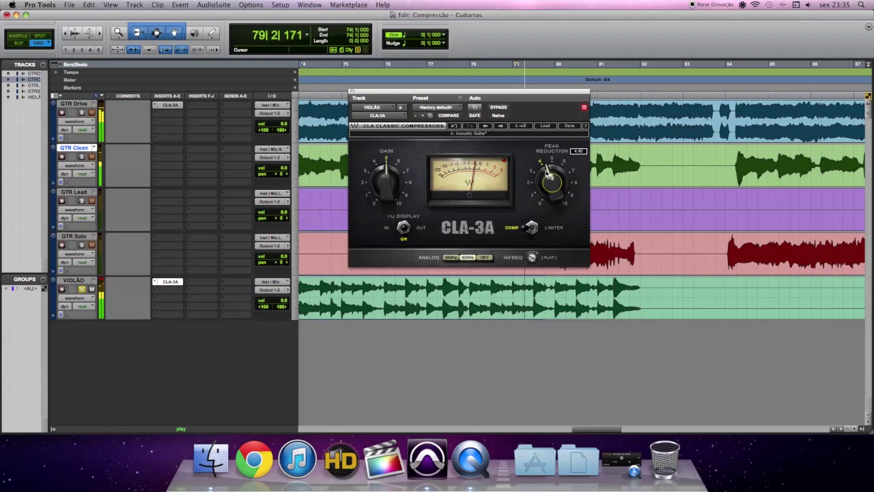
# Fine-tune VIOLÃO's CLA-3A Peak Reduction, lower its Gain to slightly below 5 during playback from bar 74, and close the plug-in
pyautogui.moveTo(549, 174); pyautogui.dragTo(548, 175)
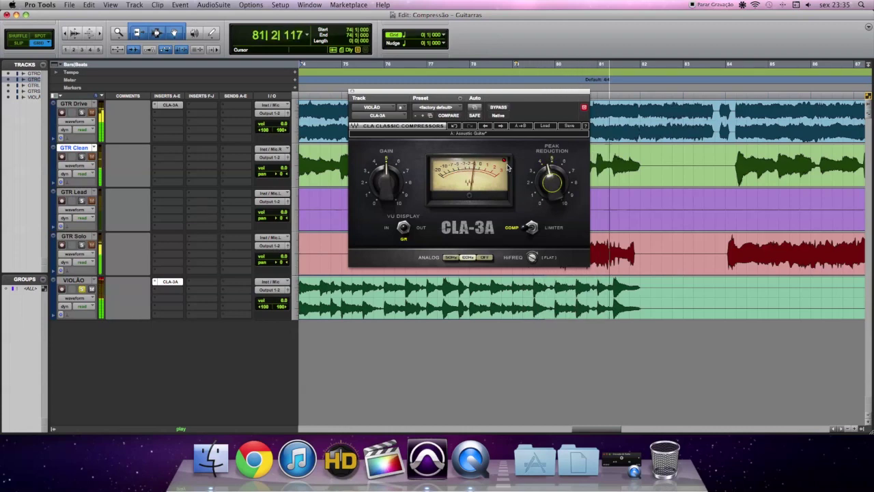
pyautogui.press('space')
pyautogui.press('space')
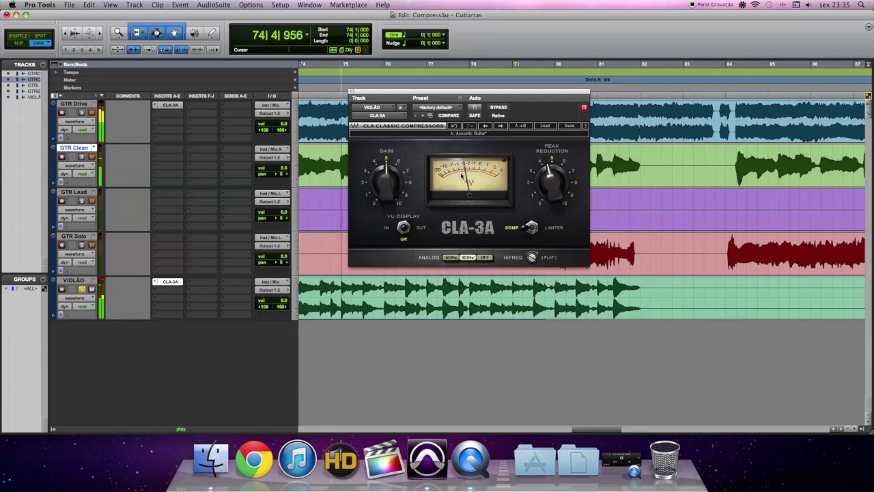
pyautogui.moveTo(386, 179); pyautogui.dragTo(387, 179)
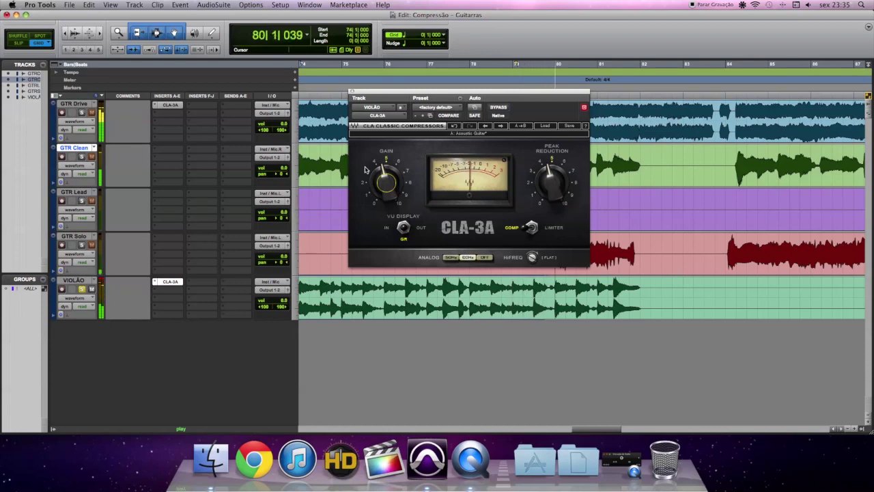
pyautogui.press('space')
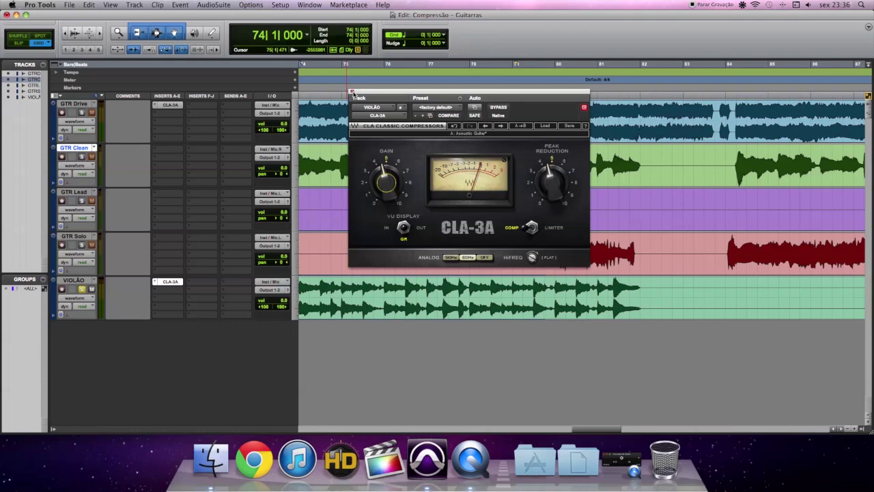
pyautogui.click(352, 91)
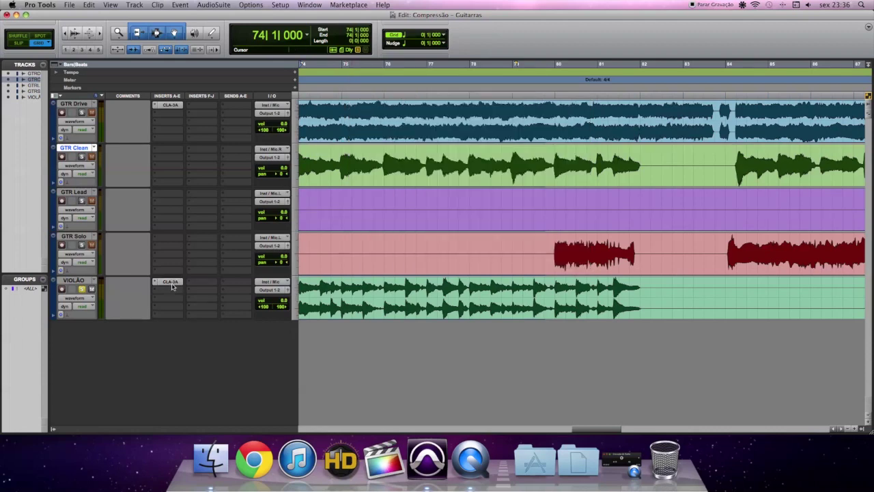
# Place the playback cursor at bar 34, near the start of the long GTR Solo passage
pyautogui.hscroll(-20, 444, 214)
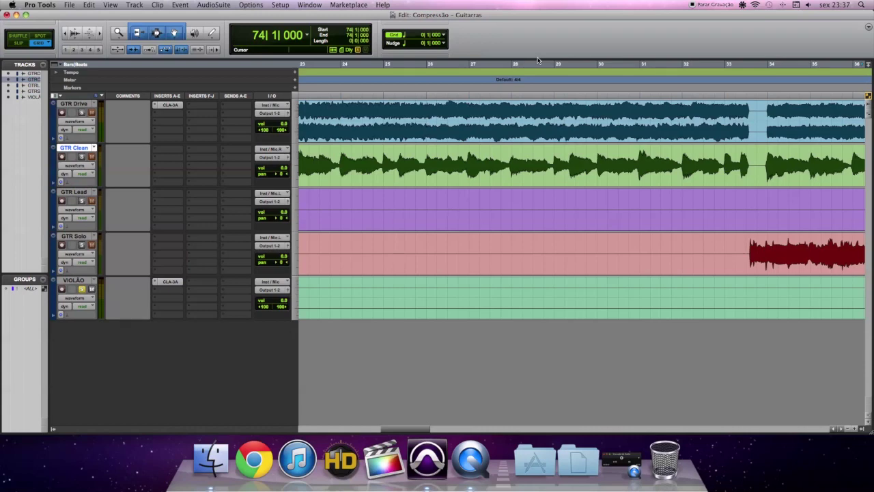
pyautogui.hscroll(10, 556, 115)
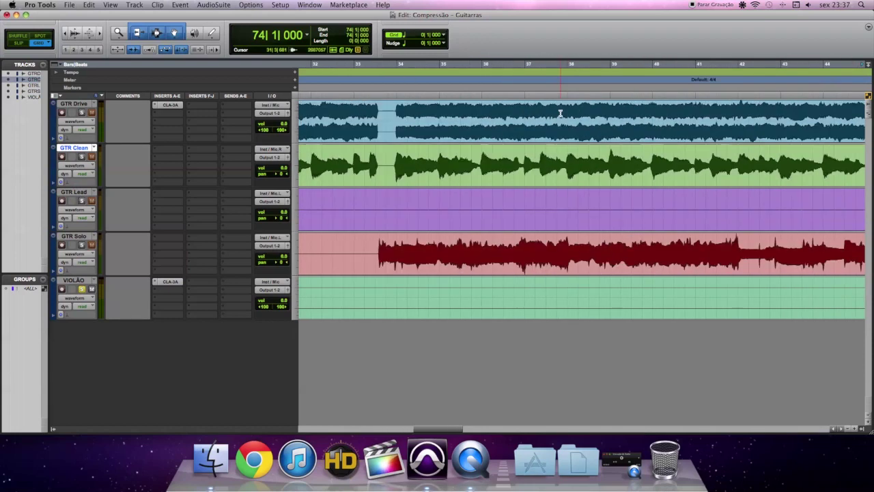
pyautogui.click(393, 219)
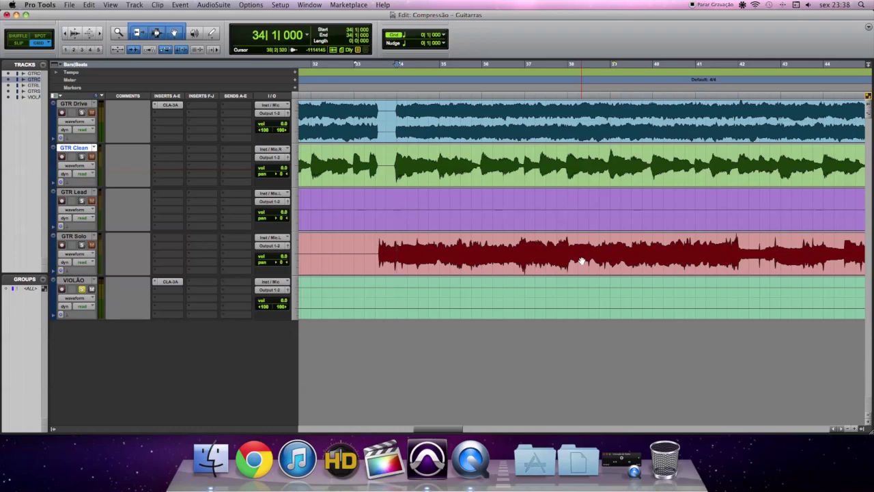
# Look along the guitar tracks' waveforms from bar 34 to about bar 103
pyautogui.hscroll(6, 581, 262)
pyautogui.hscroll(10, 581, 259)
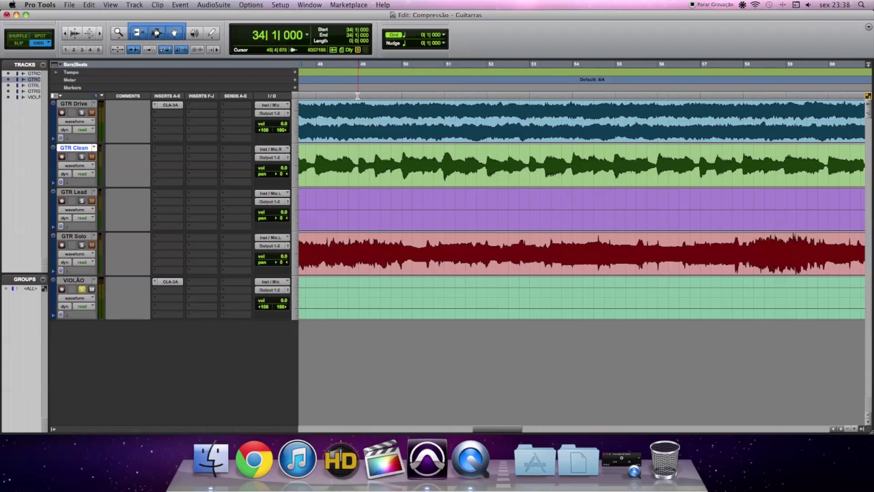
pyautogui.hscroll(10, 401, 102)
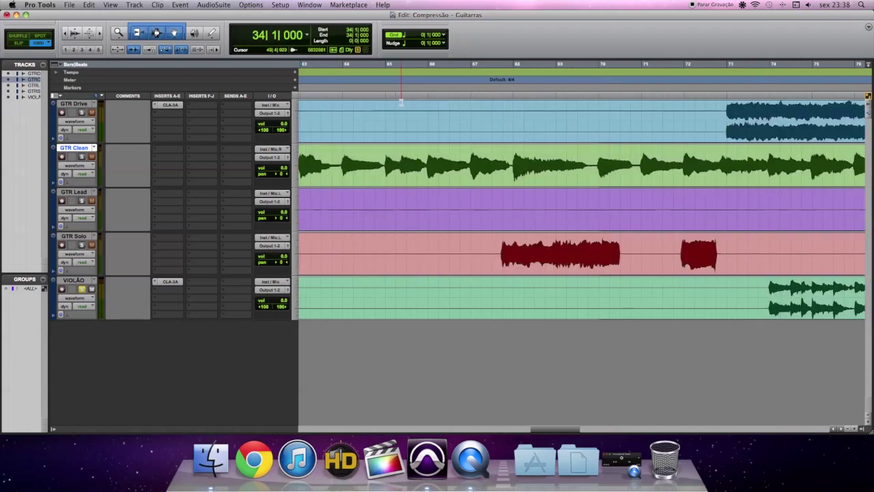
pyautogui.hscroll(8, 401, 102)
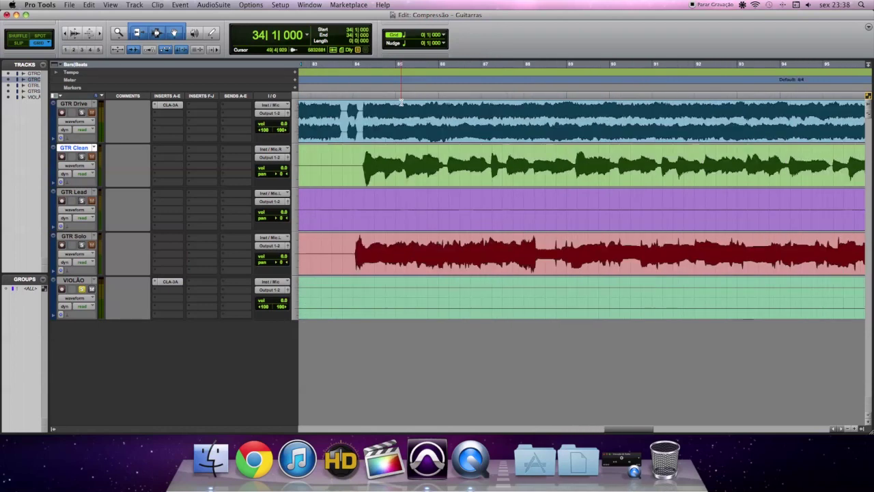
pyautogui.hscroll(5, 401, 102)
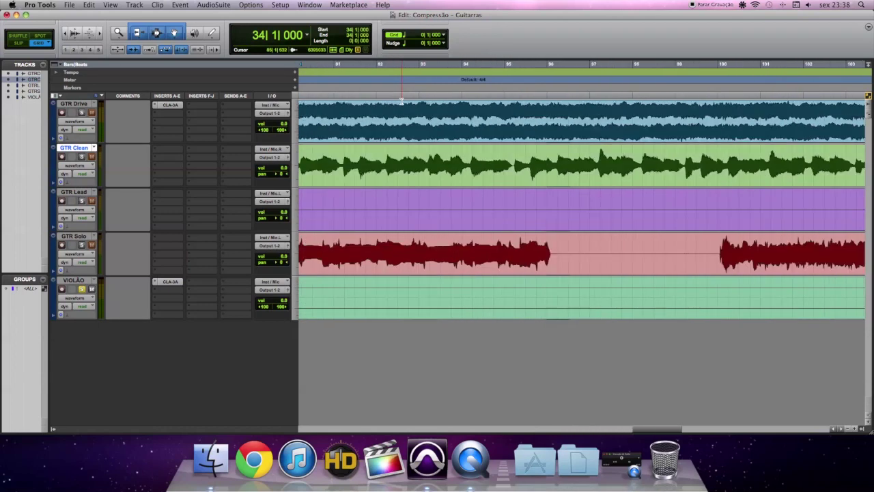